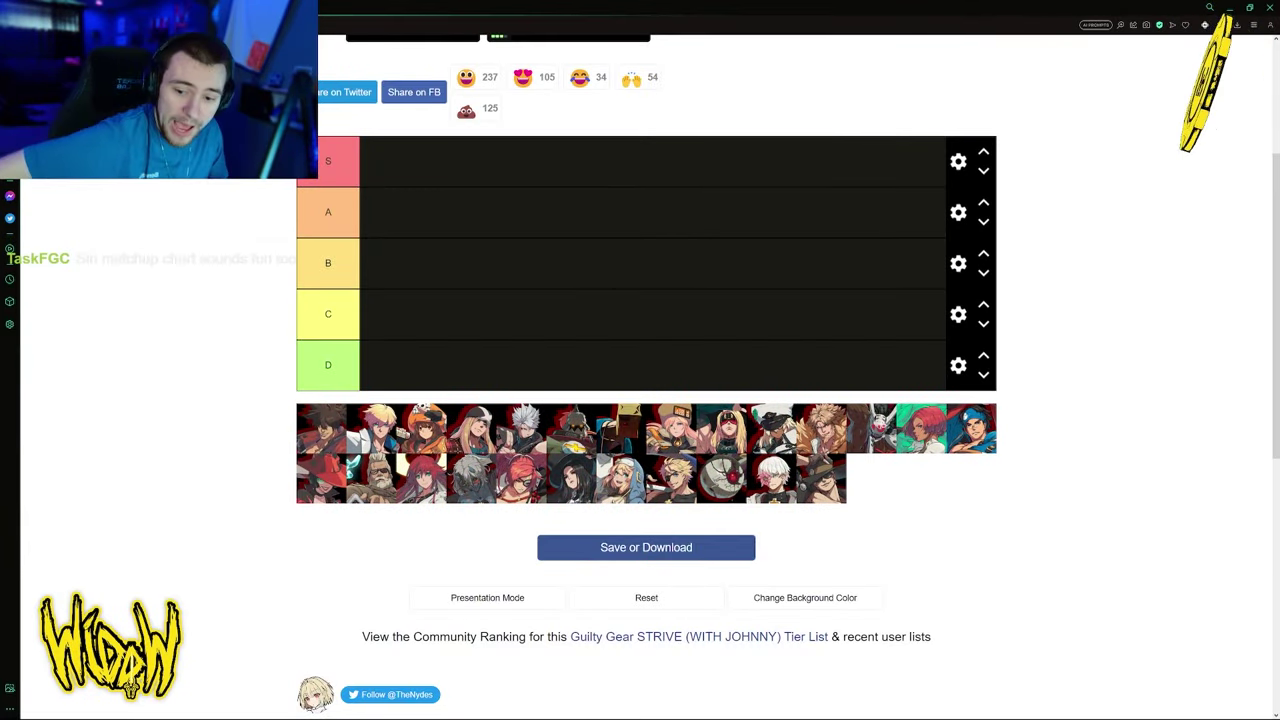
Relabel the top tier of the Guilty Gear Strive list from S to ASS
scroll(88, 418, "up", 1)
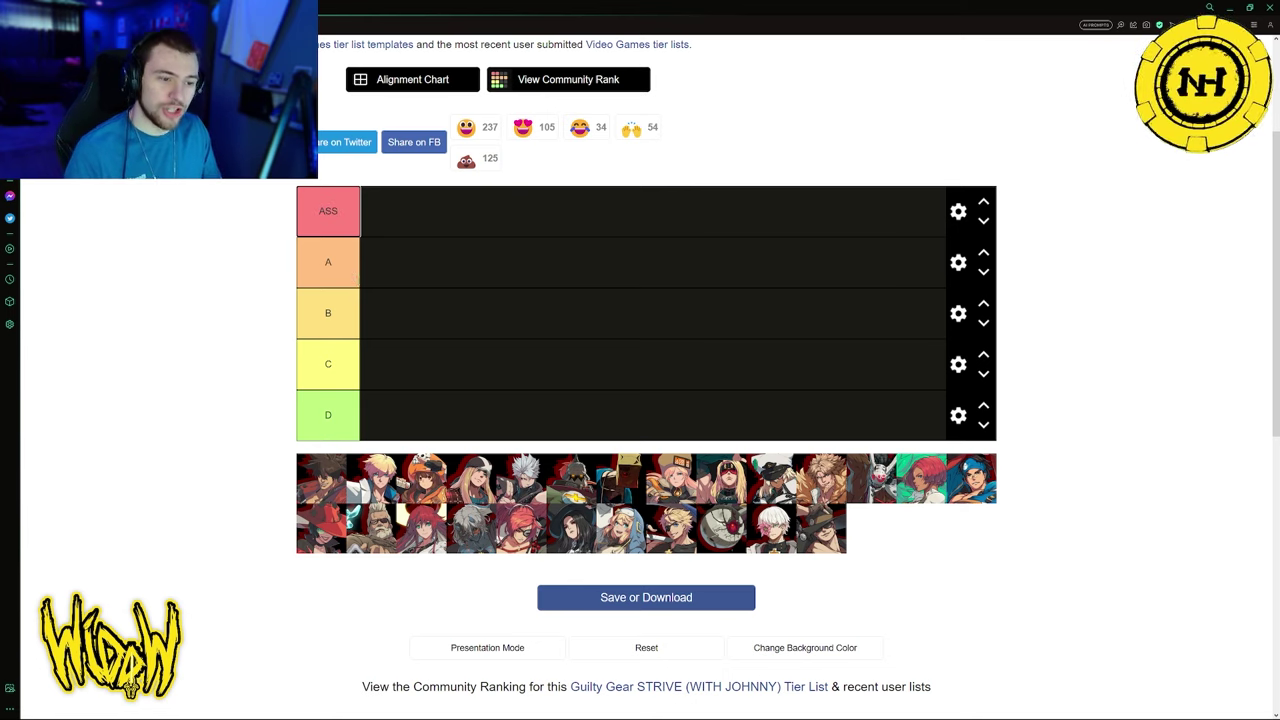
Rename the A, B, C and D tiers to Meh, Even, Win and WEEN
left_click(343, 278)
type("M")
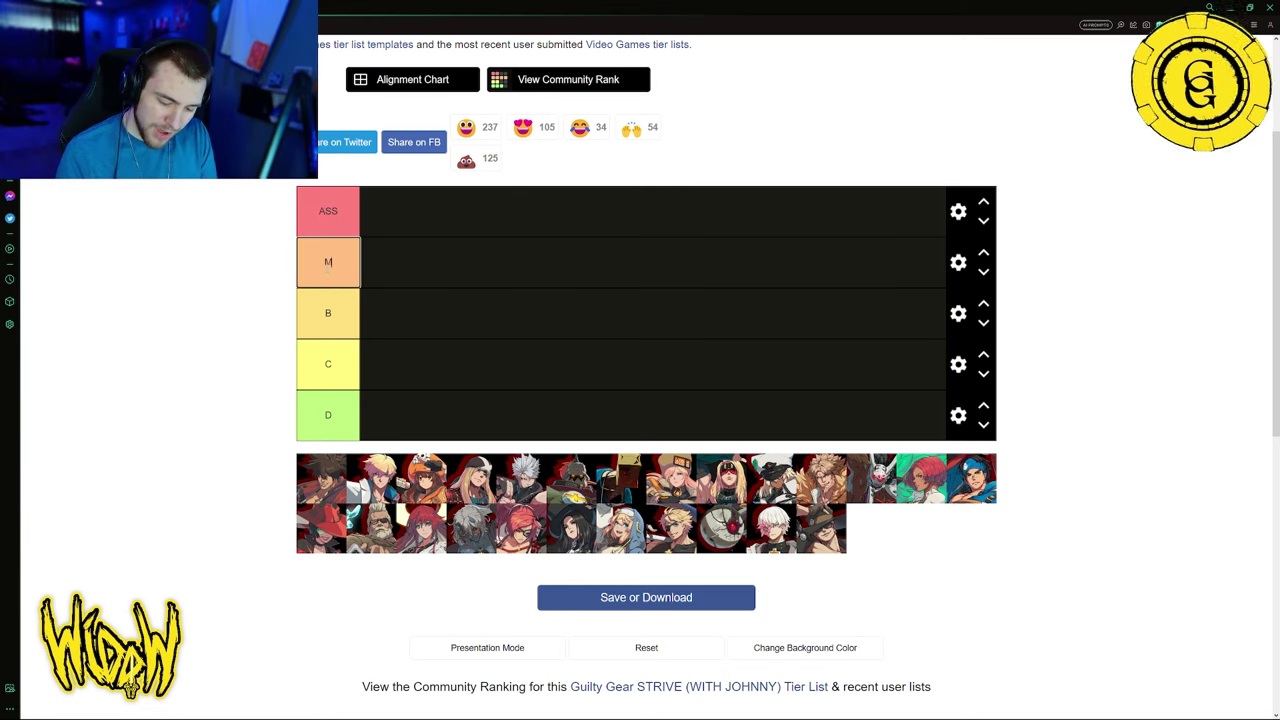
type("eh")
key("Tab")
type("Even")
key("Tab")
type("Win")
key("Tab")
type("W")
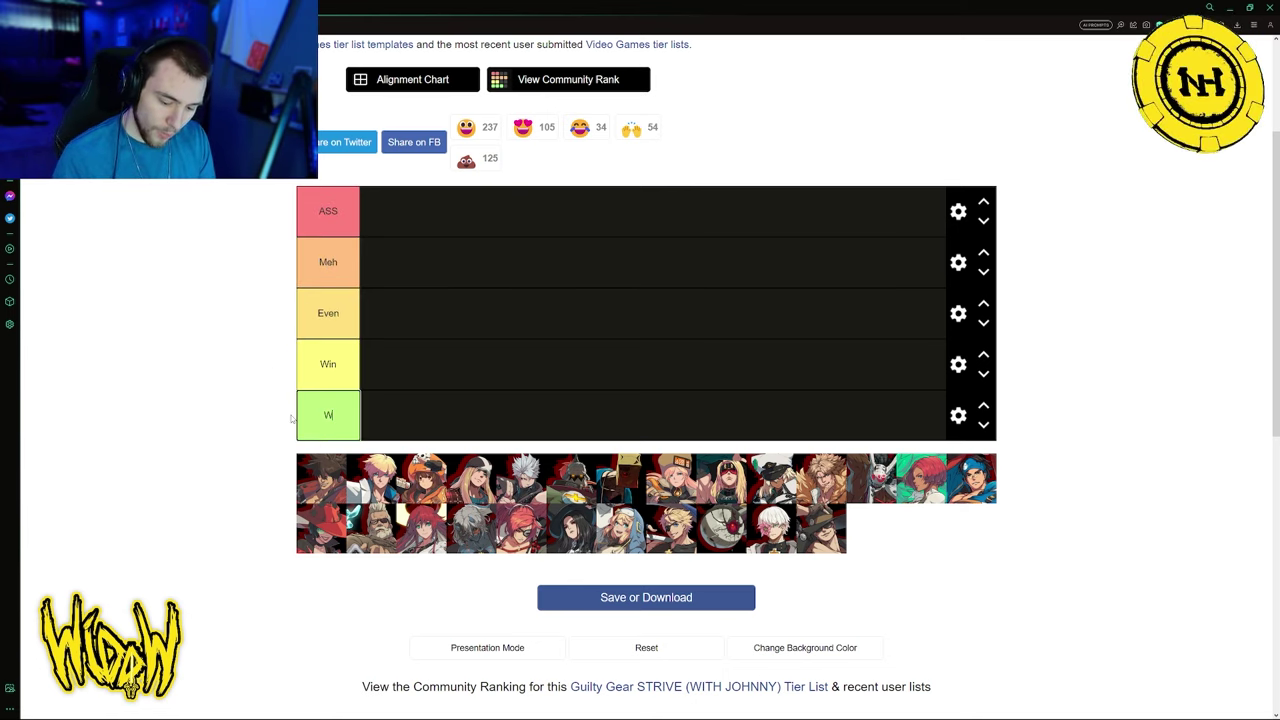
type("EEN")
left_click(190, 462)
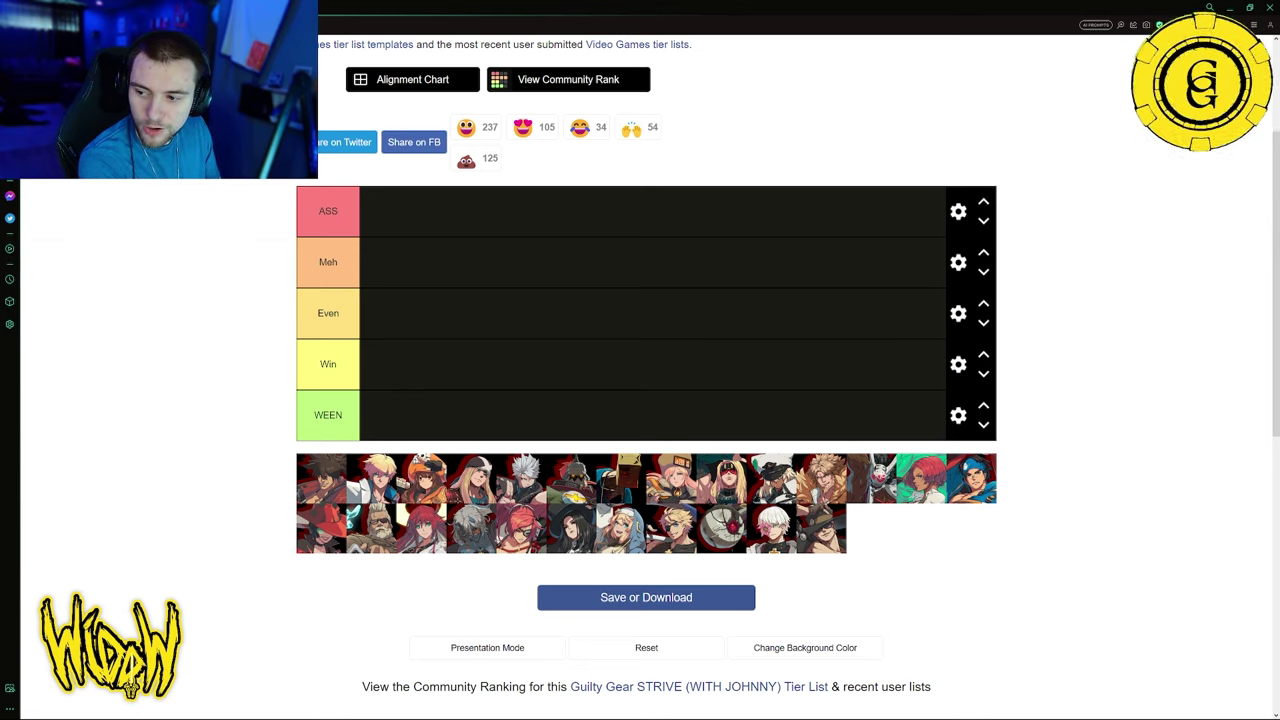
Fill ASS with the silver-haired, grey-haired and blonde characters; start Meh with the white-hat one
left_click_drag(473, 534, 420, 212)
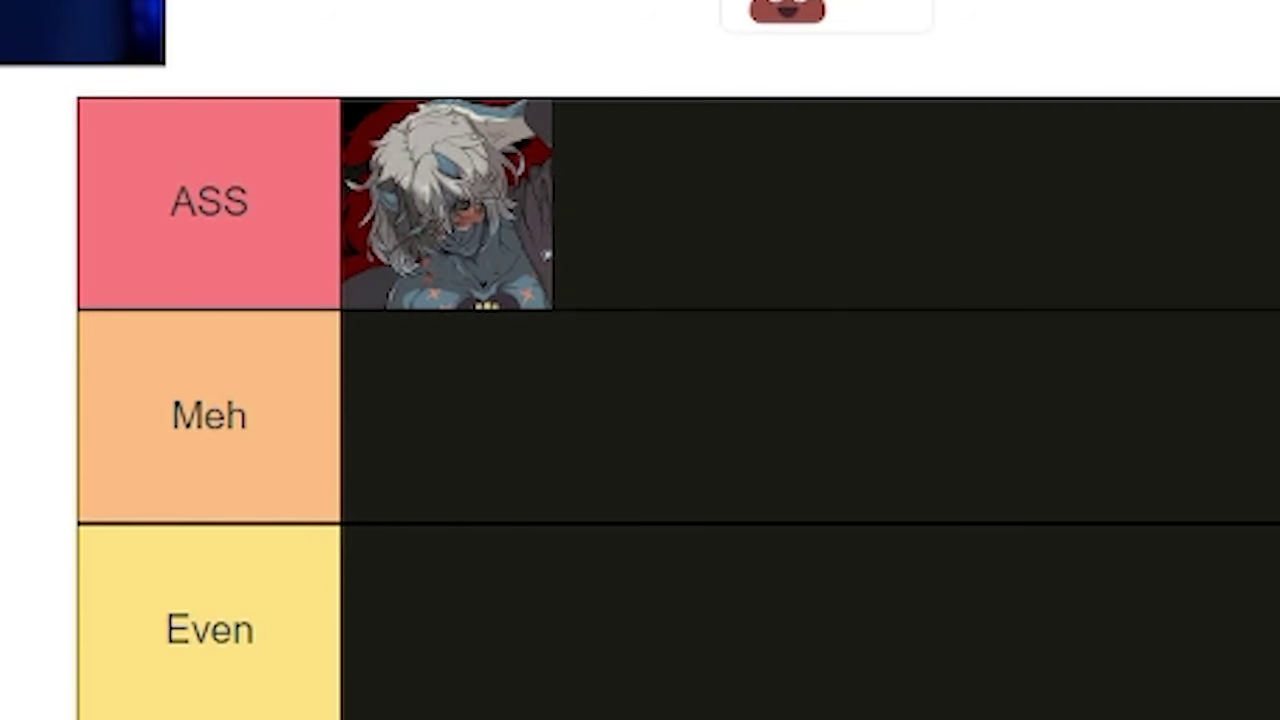
left_click_drag(860, 483, 482, 223)
left_click_drag(862, 250, 680, 215)
left_click_drag(880, 710, 951, 249)
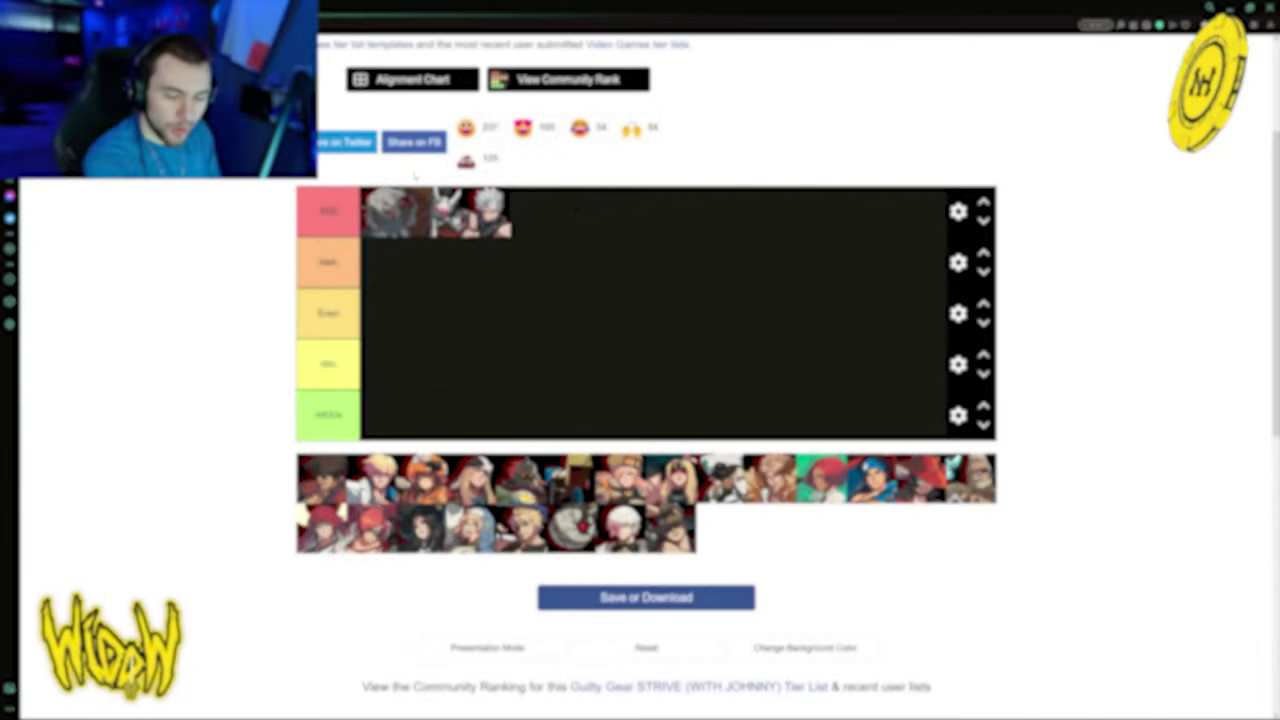
left_click_drag(770, 478, 540, 232)
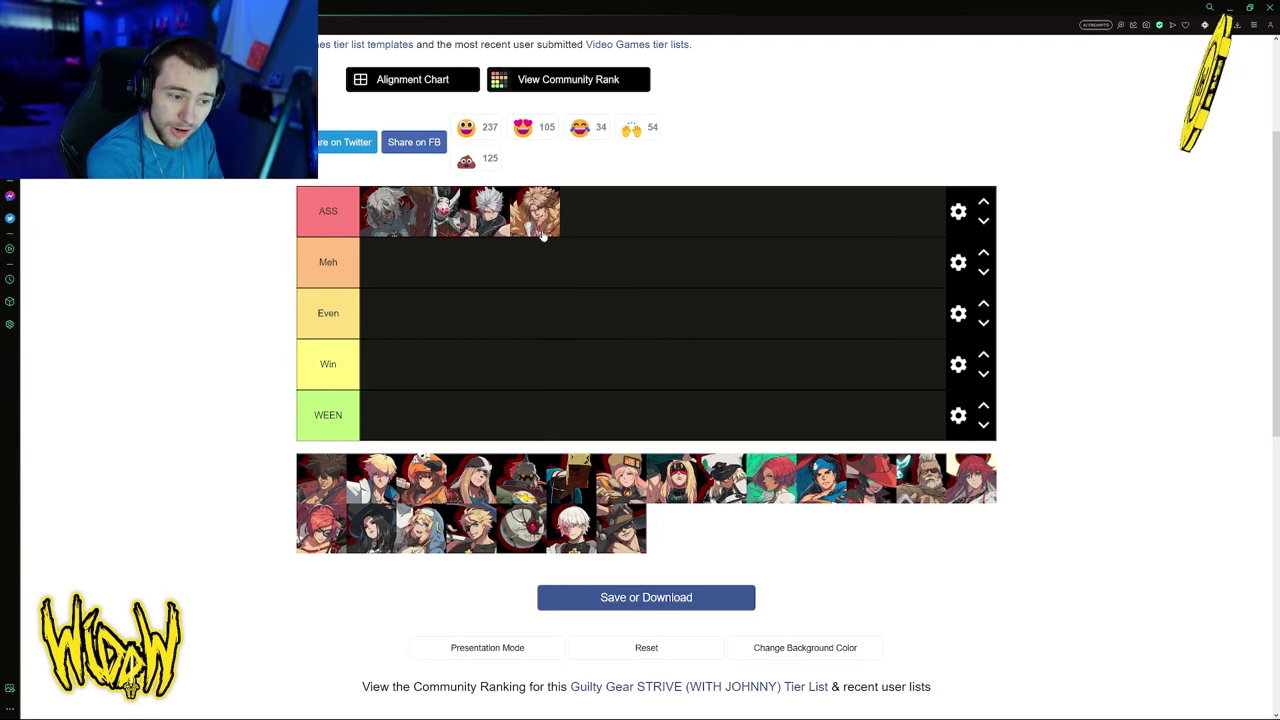
left_click_drag(720, 480, 434, 268)
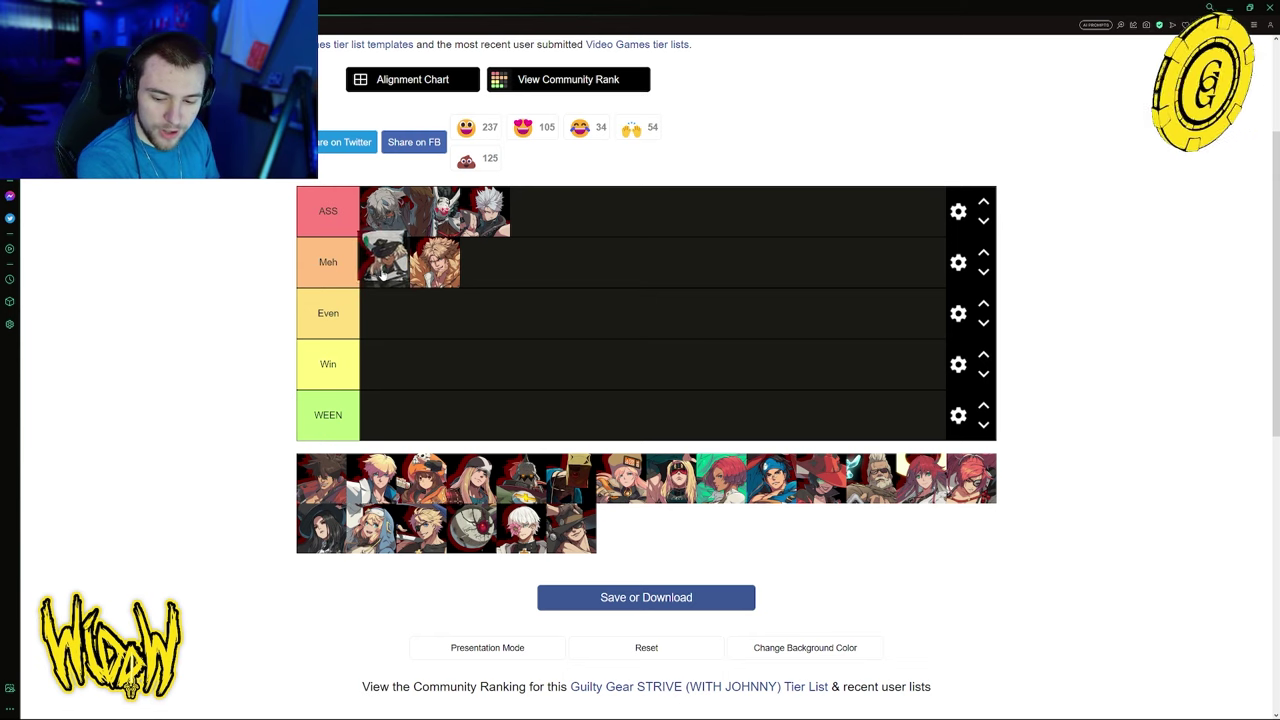
Add the dark-haired and blonde capped characters to Meh and the blue-haired one to Even
left_click_drag(385, 265, 497, 298)
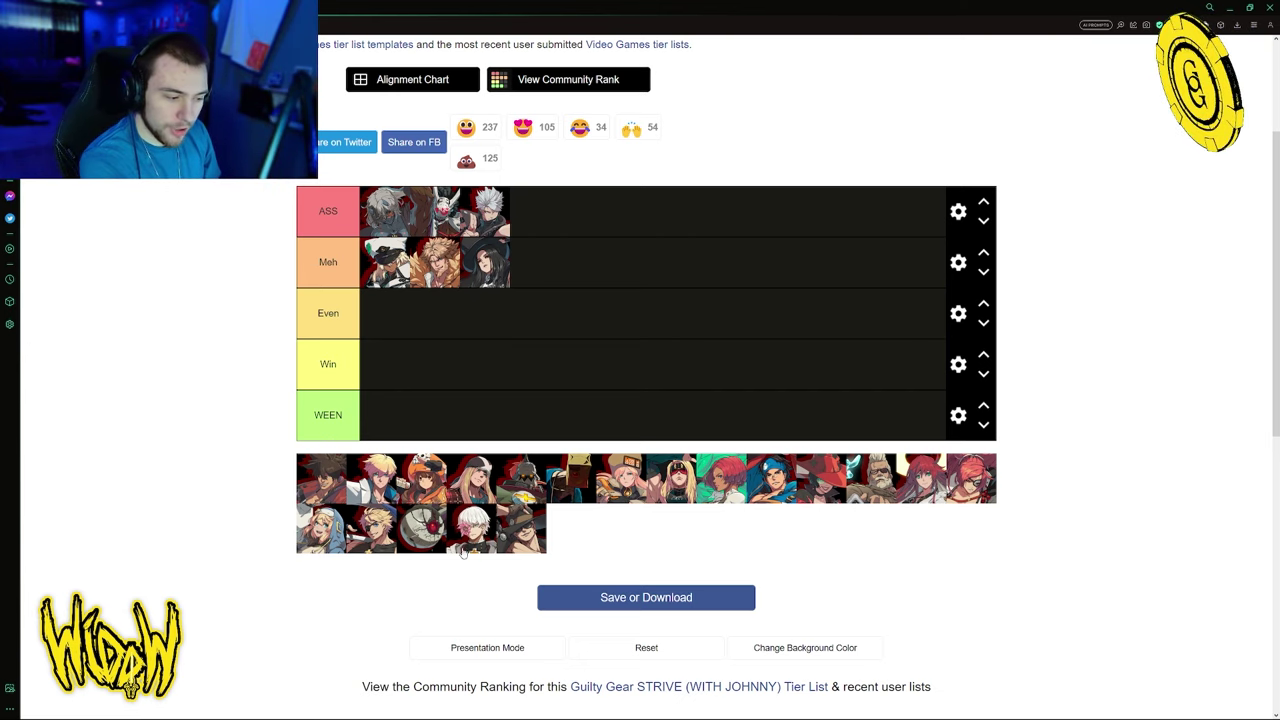
left_click_drag(485, 262, 385, 265)
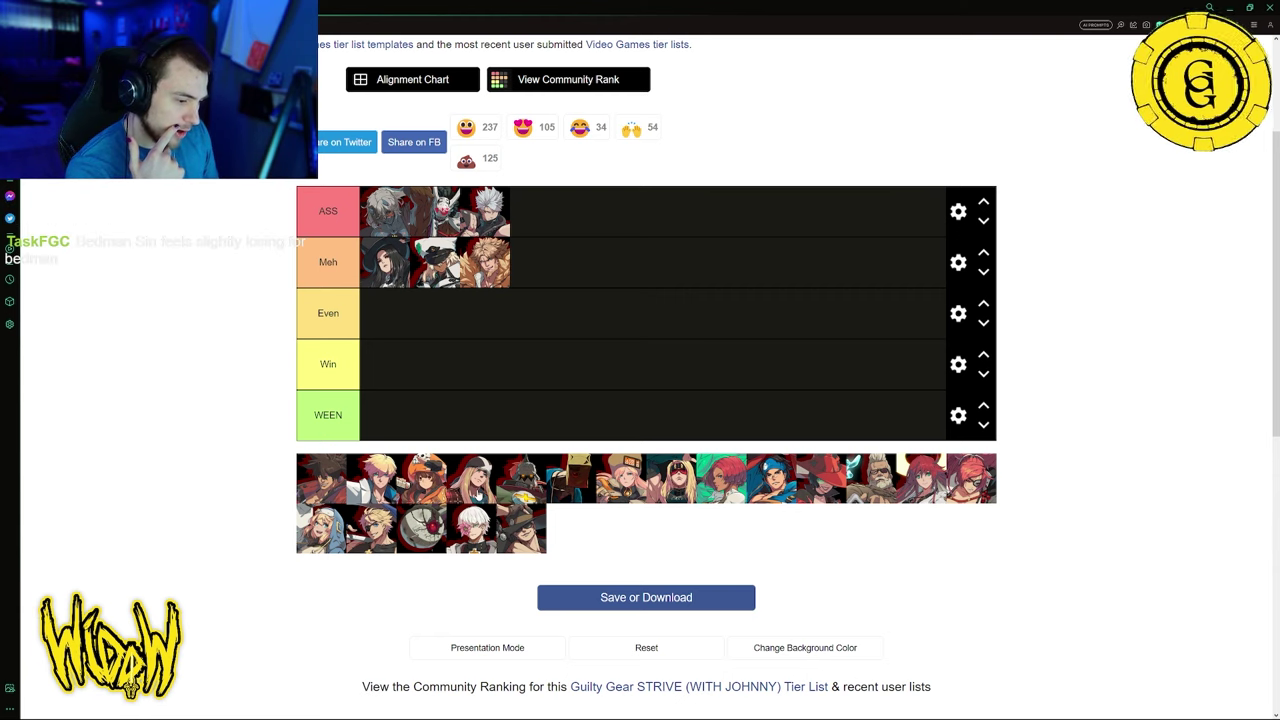
left_click_drag(476, 492, 560, 262)
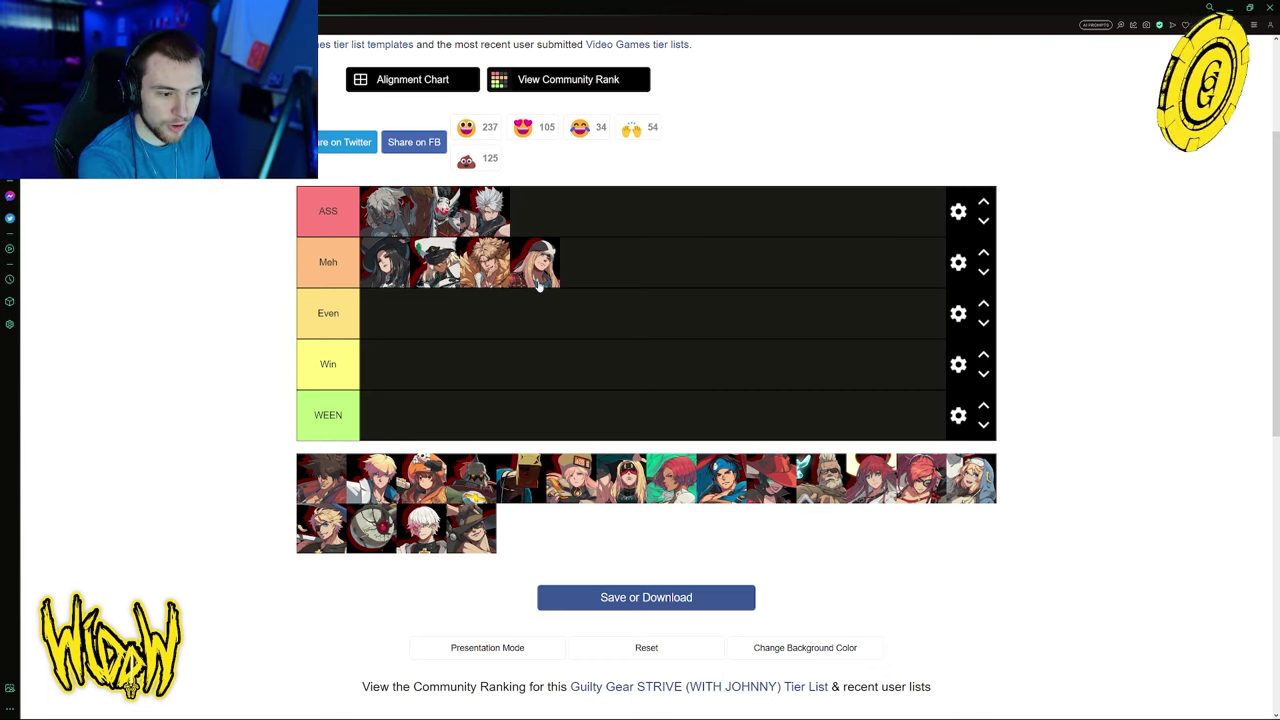
left_click_drag(721, 478, 603, 266)
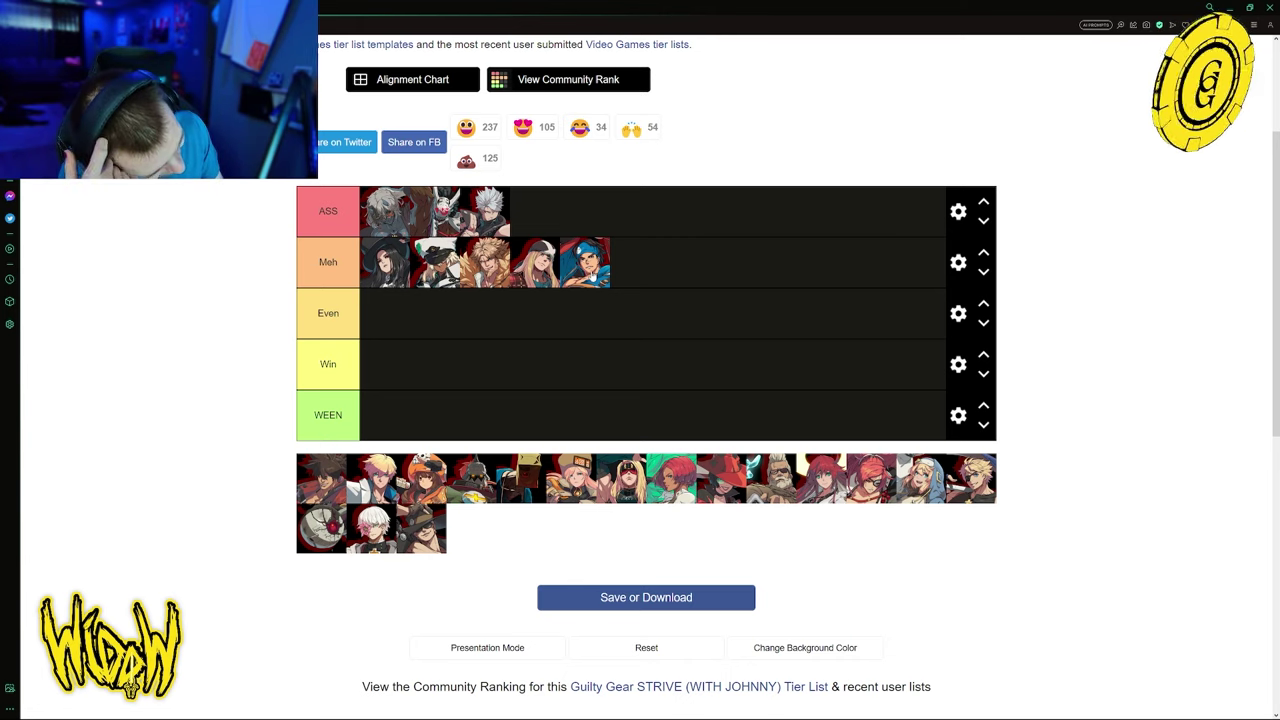
left_click_drag(590, 276, 386, 326)
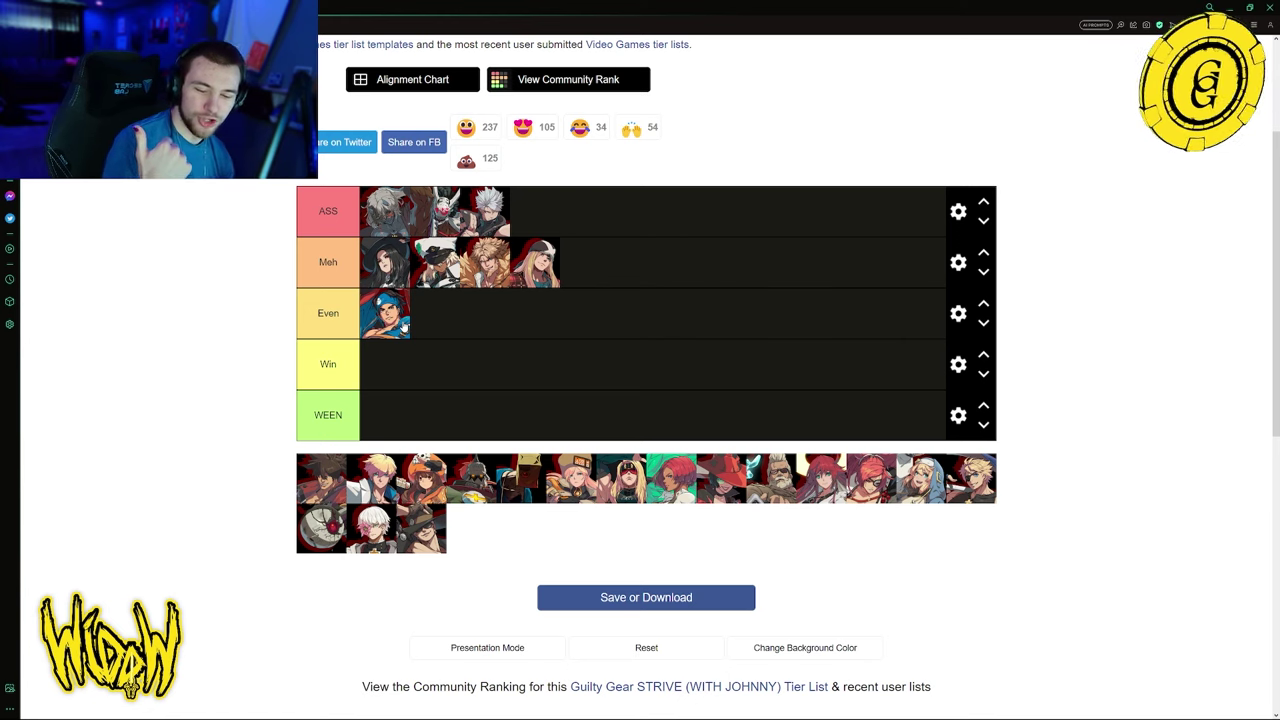
mouse_move(404, 330)
left_mouse_down()
mouse_move(634, 306)
mouse_move(595, 275)
mouse_move(388, 332)
left_mouse_up()
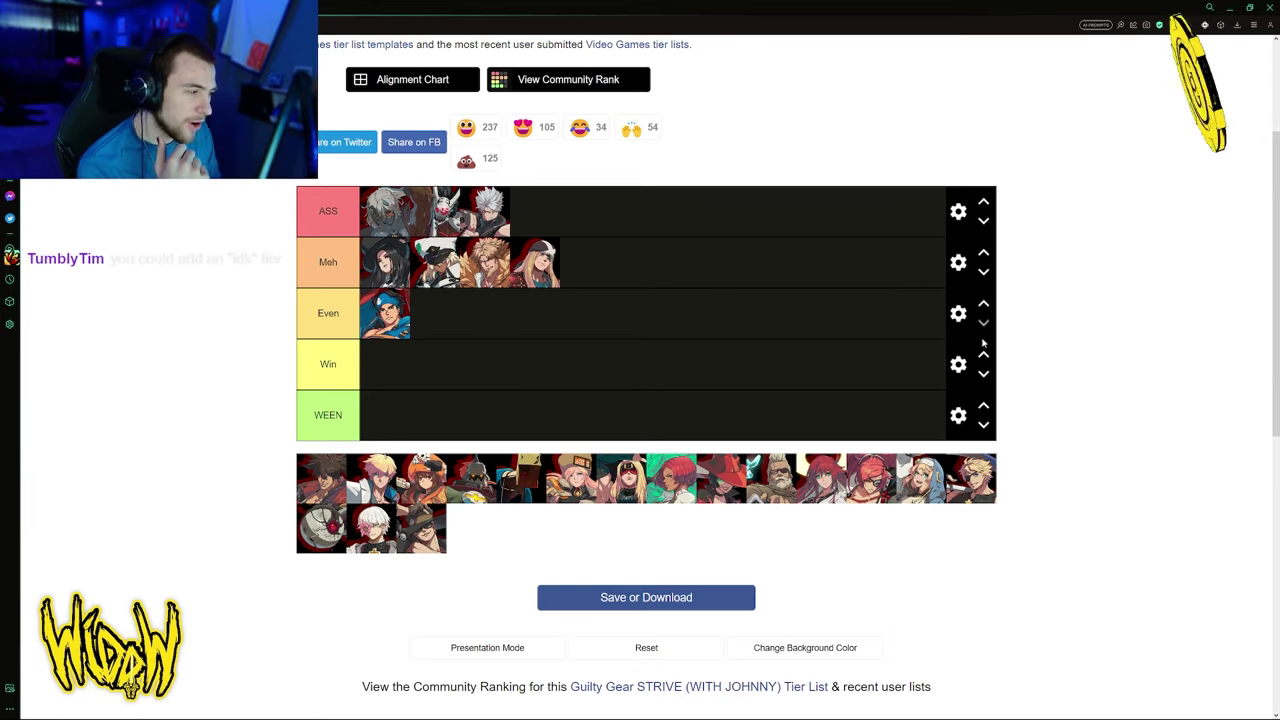
Add a light-coloured IDK tier under WEEN and move the blue-haired character into it
left_click(960, 418)
left_click(720, 227)
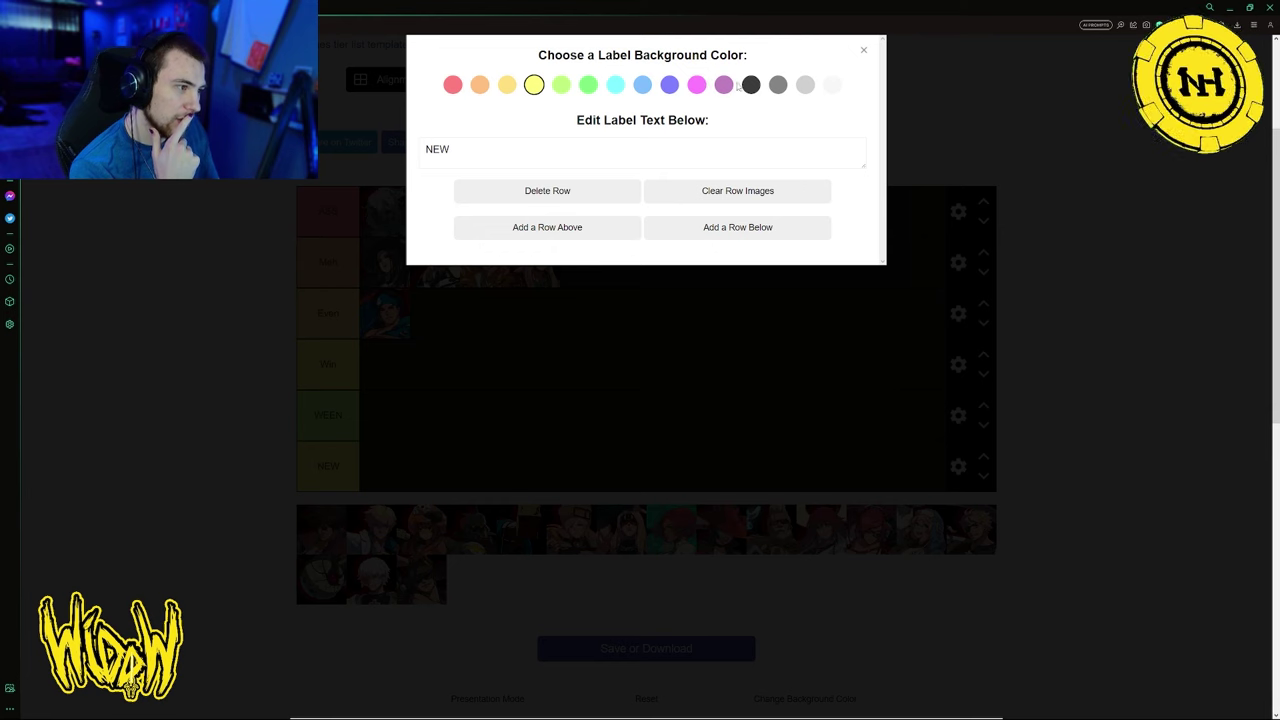
left_click(751, 84)
left_click(864, 50)
left_click_drag(385, 313, 385, 466)
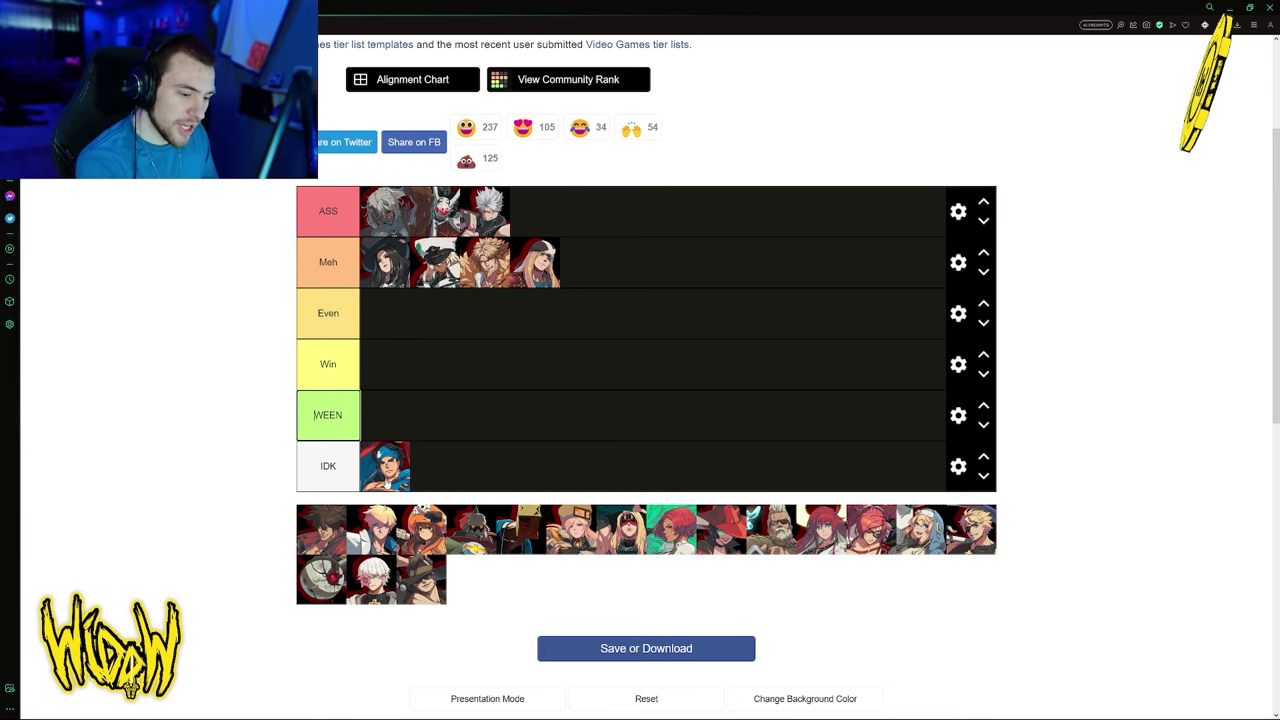
left_click(530, 458)
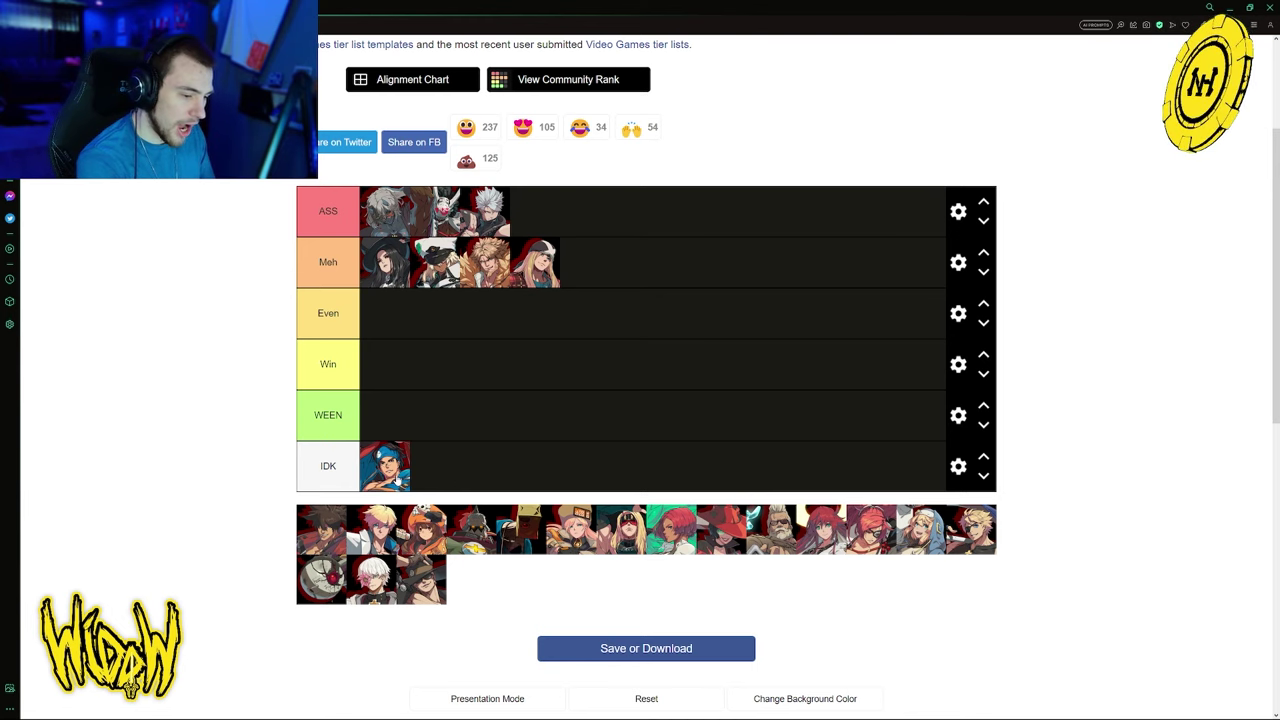
Put Bridget and the red-headband character in Even and Ky at the end of Meh
left_click_drag(921, 529, 434, 466)
left_click_drag(620, 529, 385, 313)
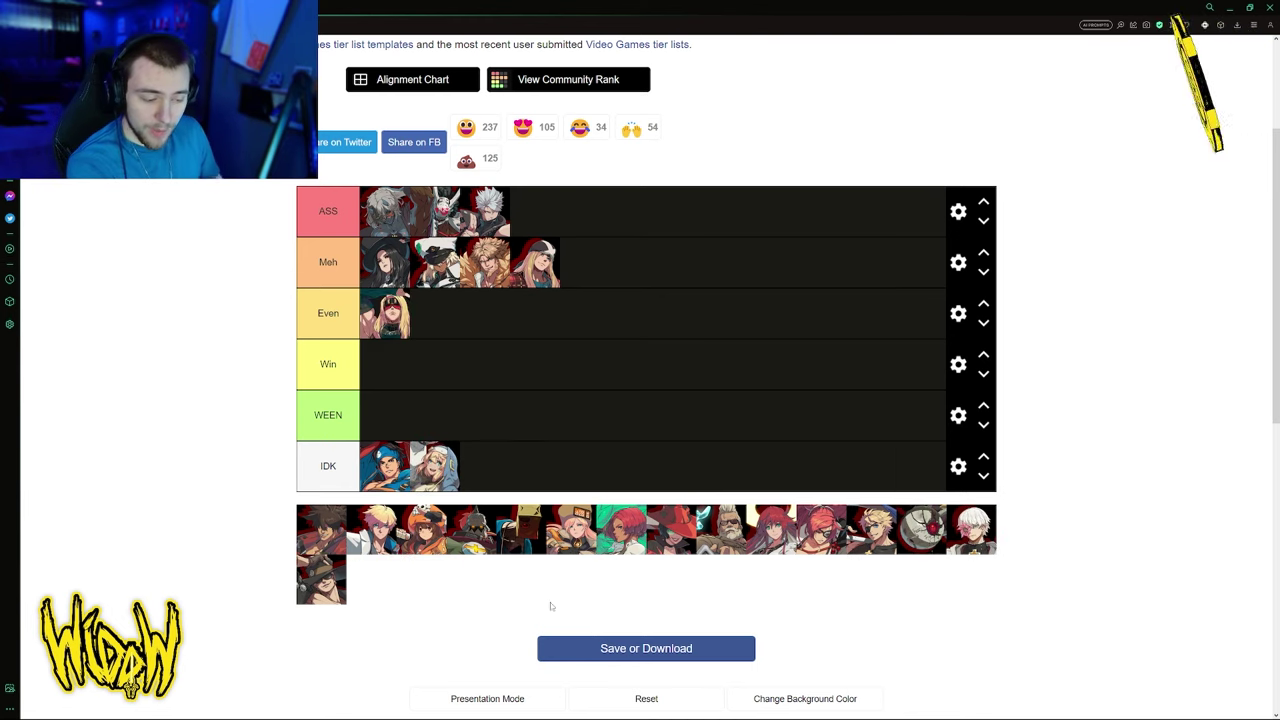
mouse_move(447, 487)
left_mouse_down()
mouse_move(494, 484)
mouse_move(450, 484)
left_mouse_up()
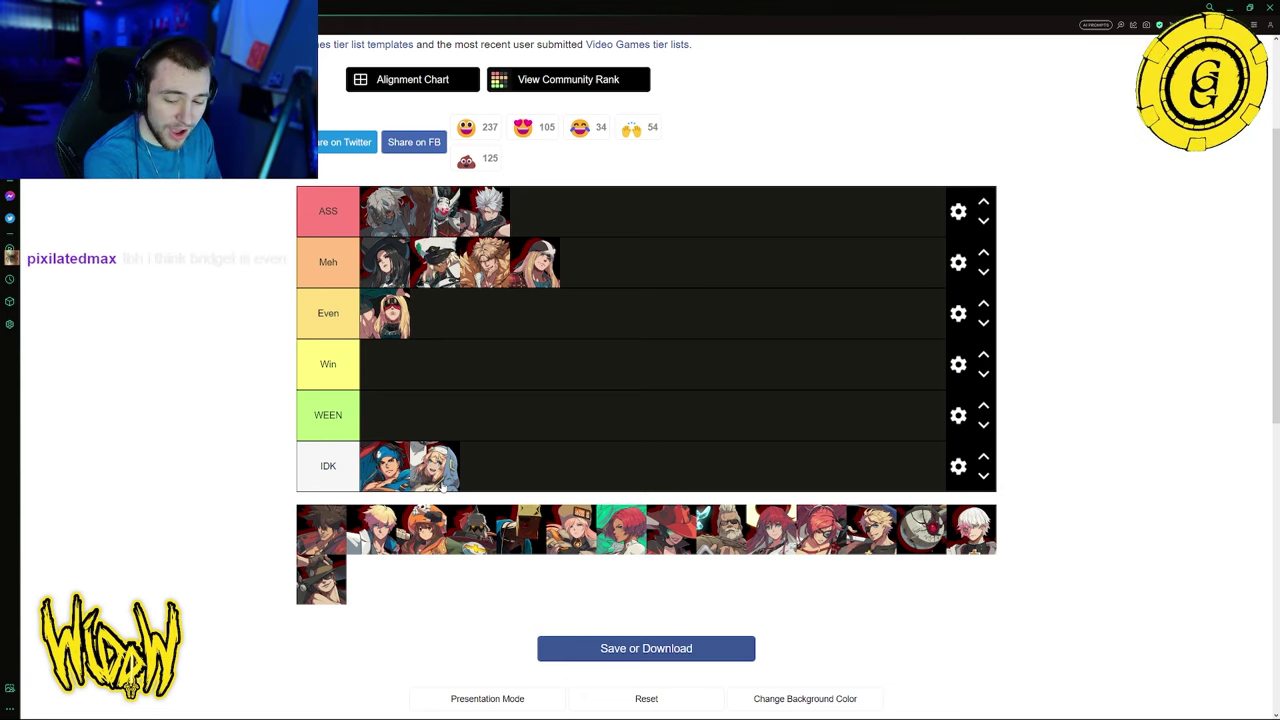
left_click_drag(440, 483, 470, 318)
left_click_drag(371, 529, 585, 262)
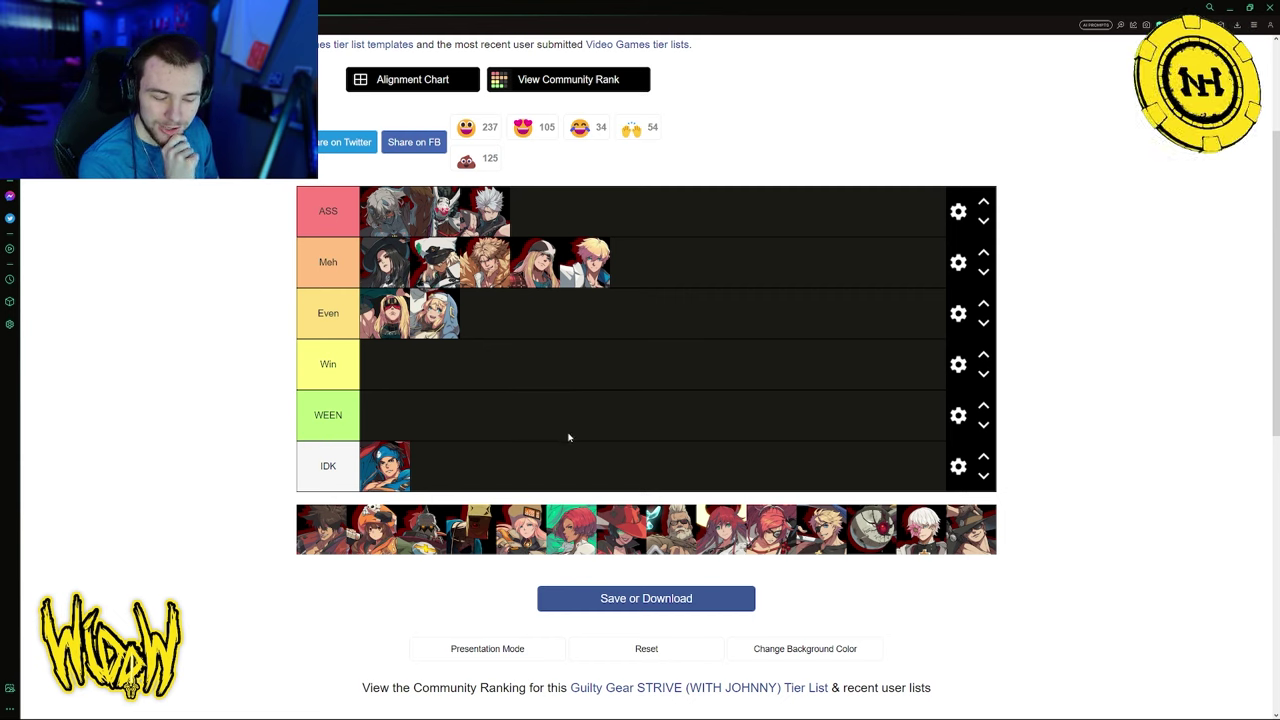
left_click_drag(585, 262, 594, 287)
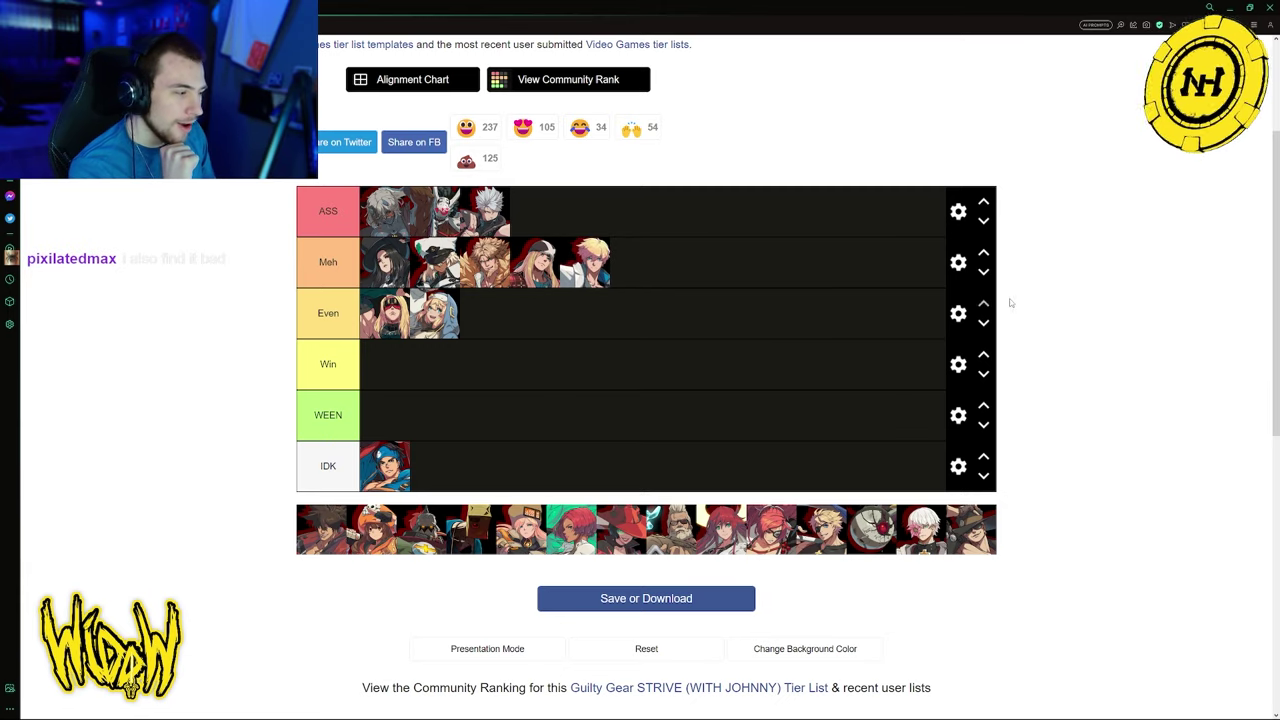
Add a new tier directly below Meh and clear its NEW placeholder label
left_click(958, 262)
left_click(709, 226)
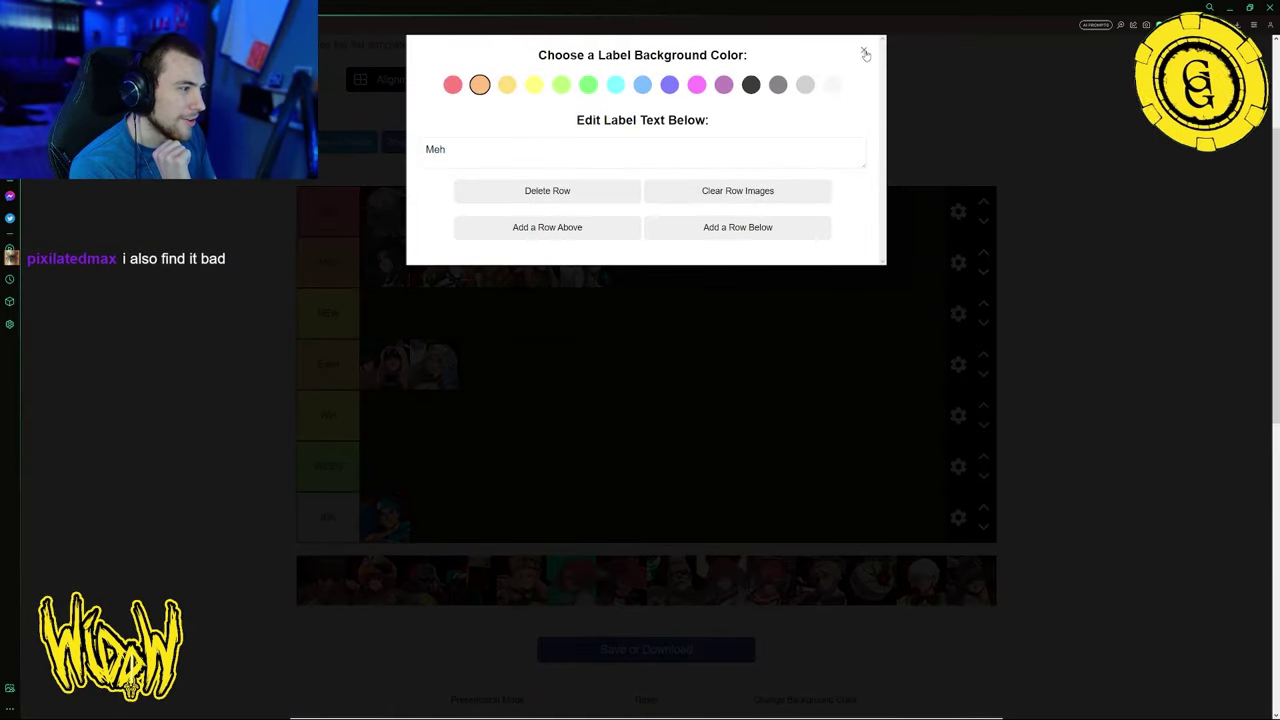
left_click(864, 50)
double_click(338, 315)
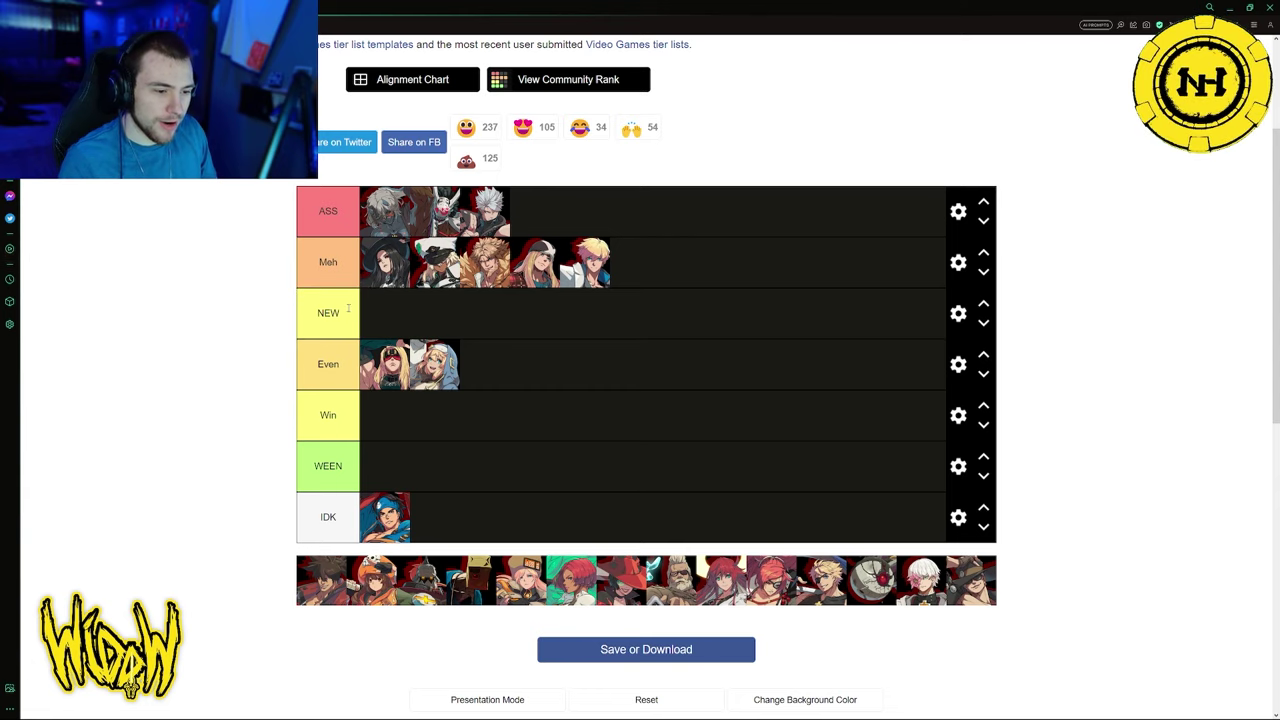
key("BackSpace")
Move Ky into the new Ky tier and colour its label blue-purple
left_click_drag(585, 262, 632, 324)
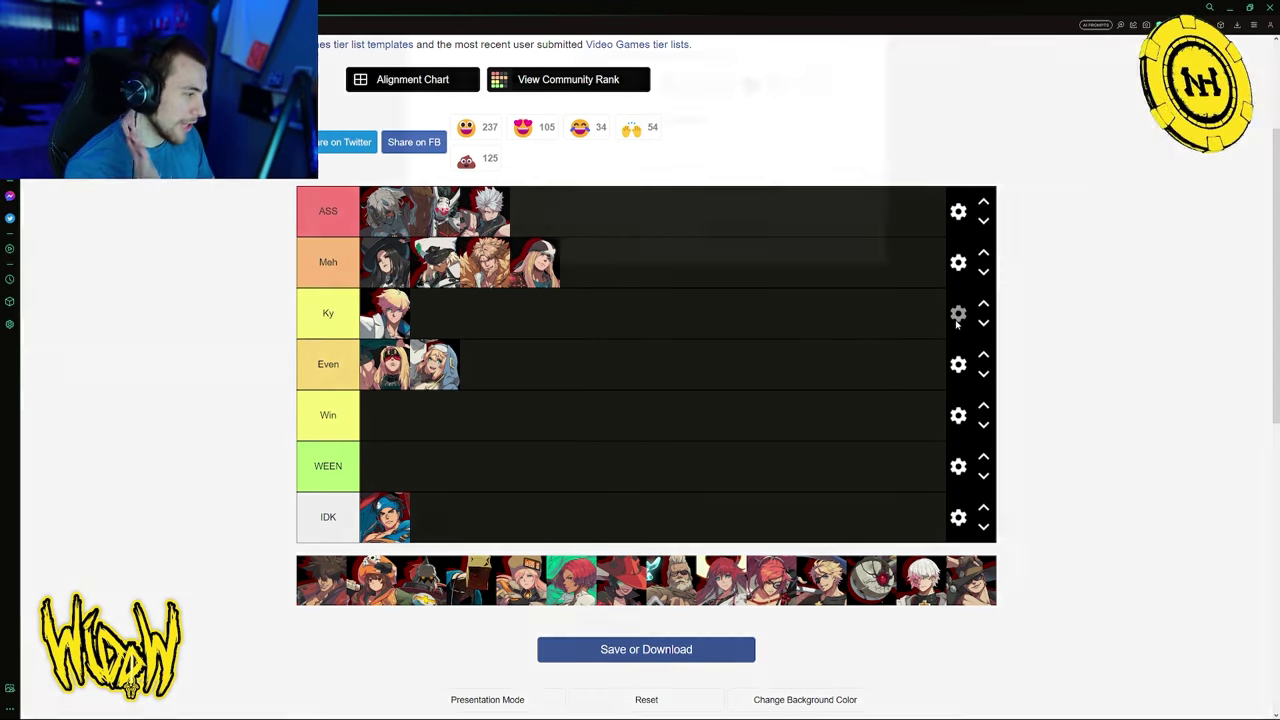
left_click(958, 313)
left_click(669, 84)
left_click(215, 573)
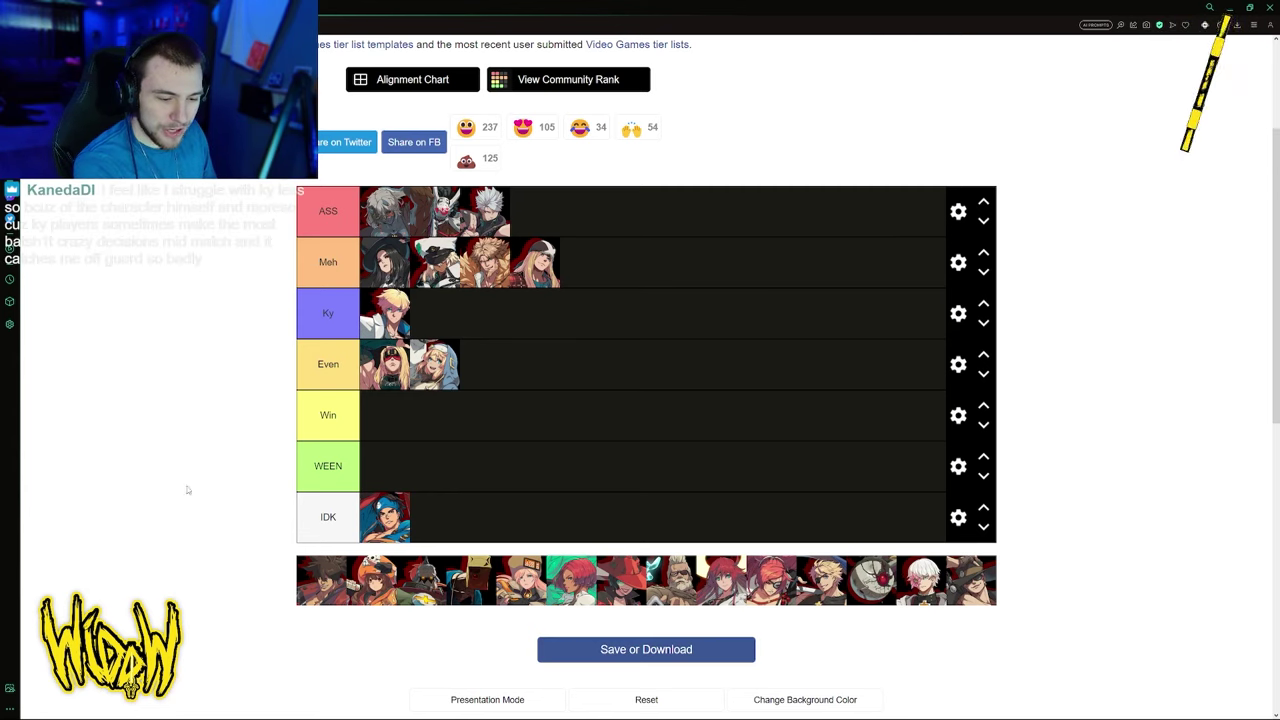
Place Sol and May in the WEEN tier and the dark hooded fighter in Win
left_click_drag(321, 580, 391, 457)
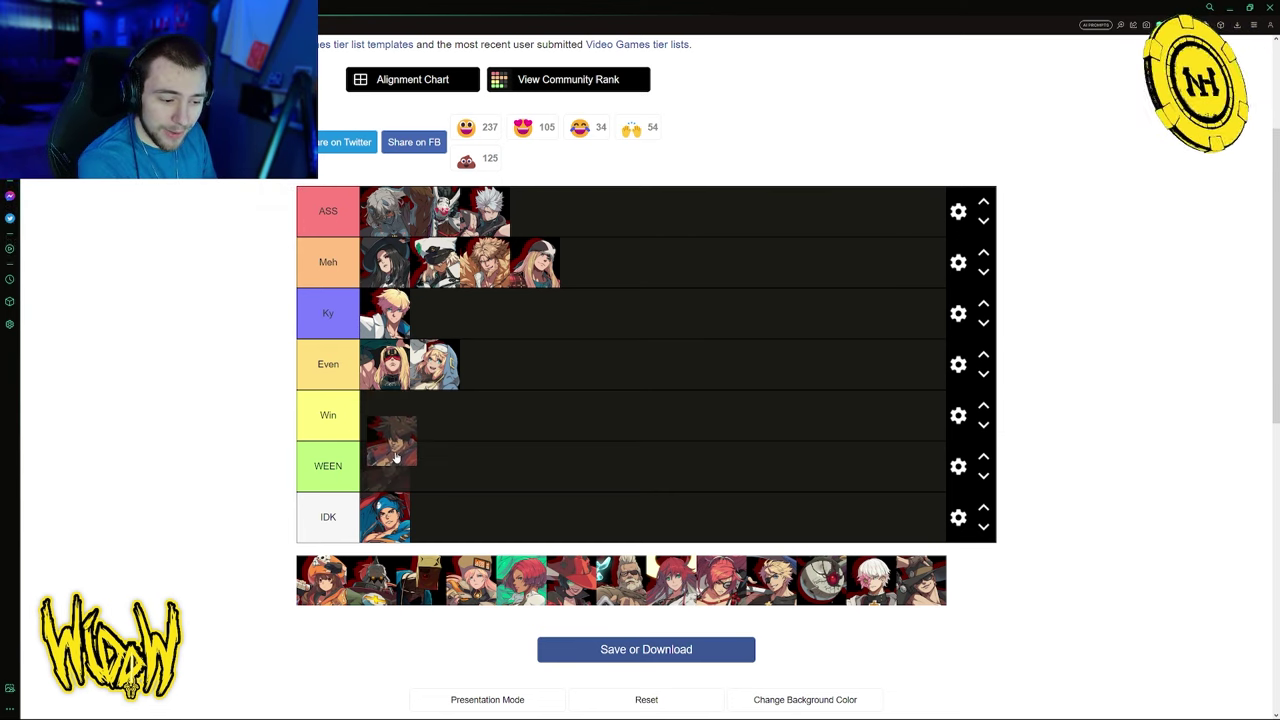
left_click_drag(395, 457, 395, 470)
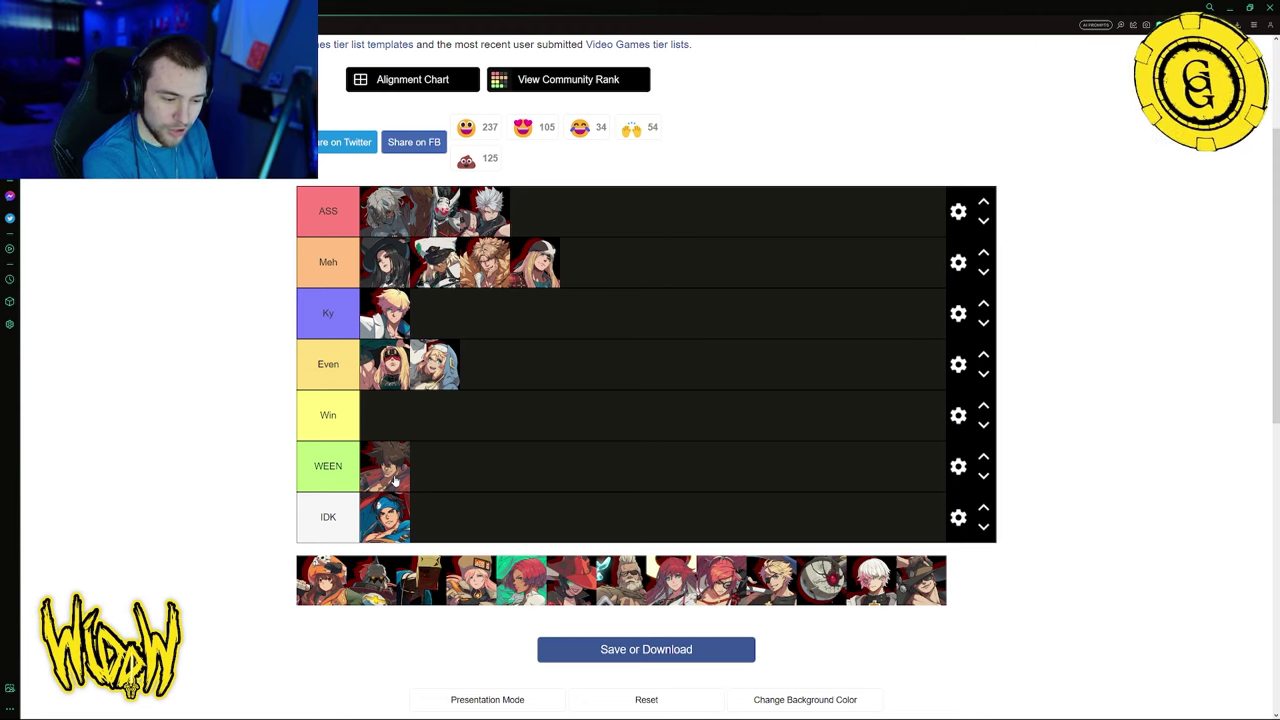
left_click_drag(320, 582, 435, 468)
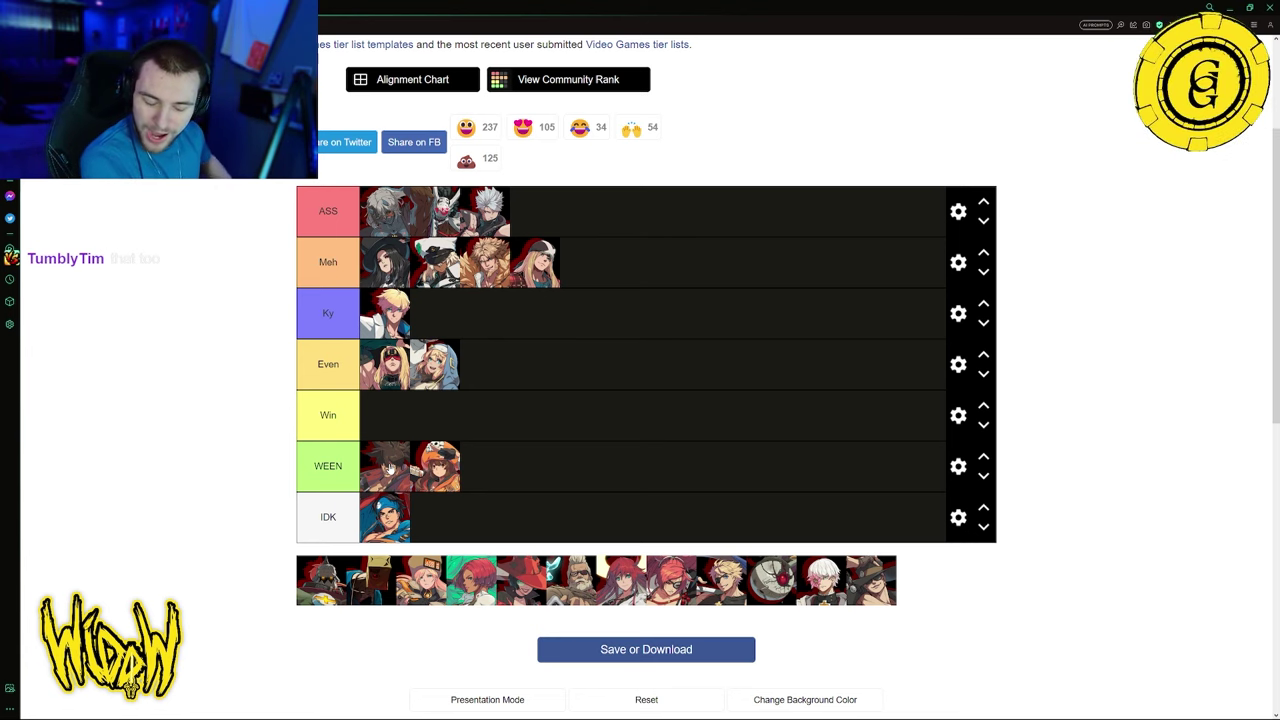
mouse_move(393, 476)
left_mouse_down()
mouse_move(370, 462)
mouse_move(378, 420)
mouse_move(383, 456)
left_mouse_up()
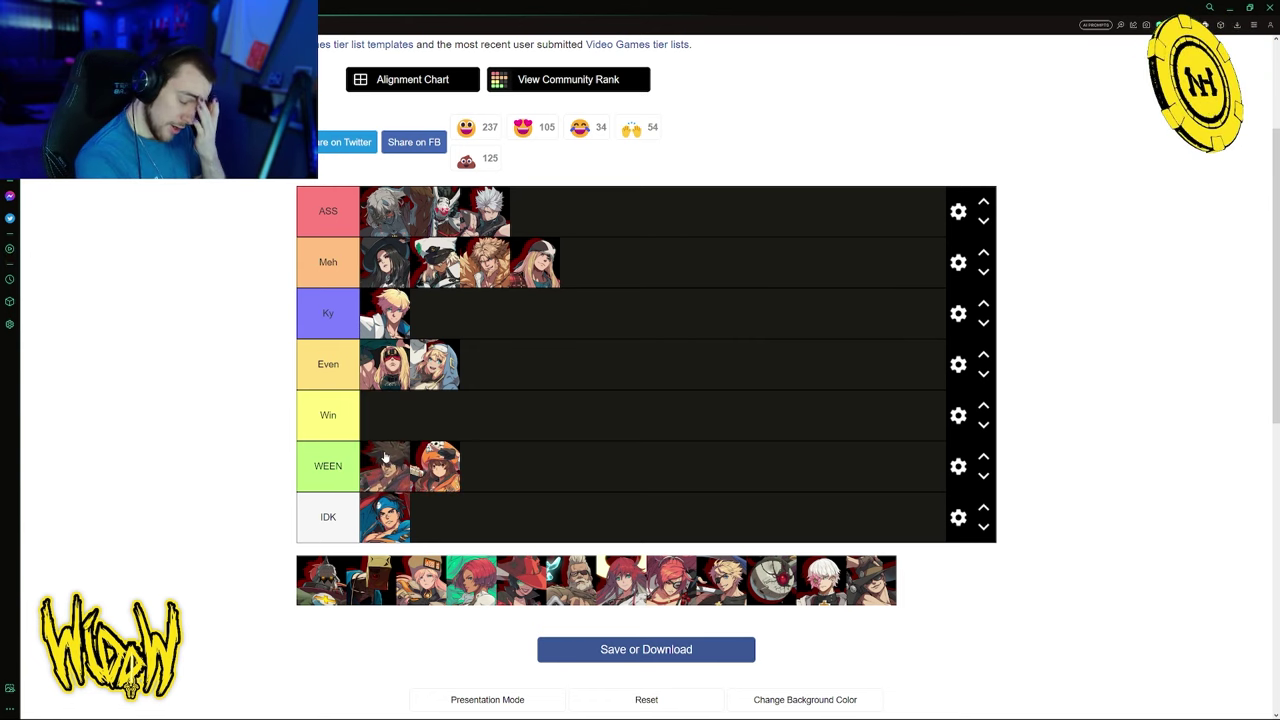
mouse_move(386, 455)
left_mouse_down()
mouse_move(445, 392)
mouse_move(390, 456)
left_mouse_up()
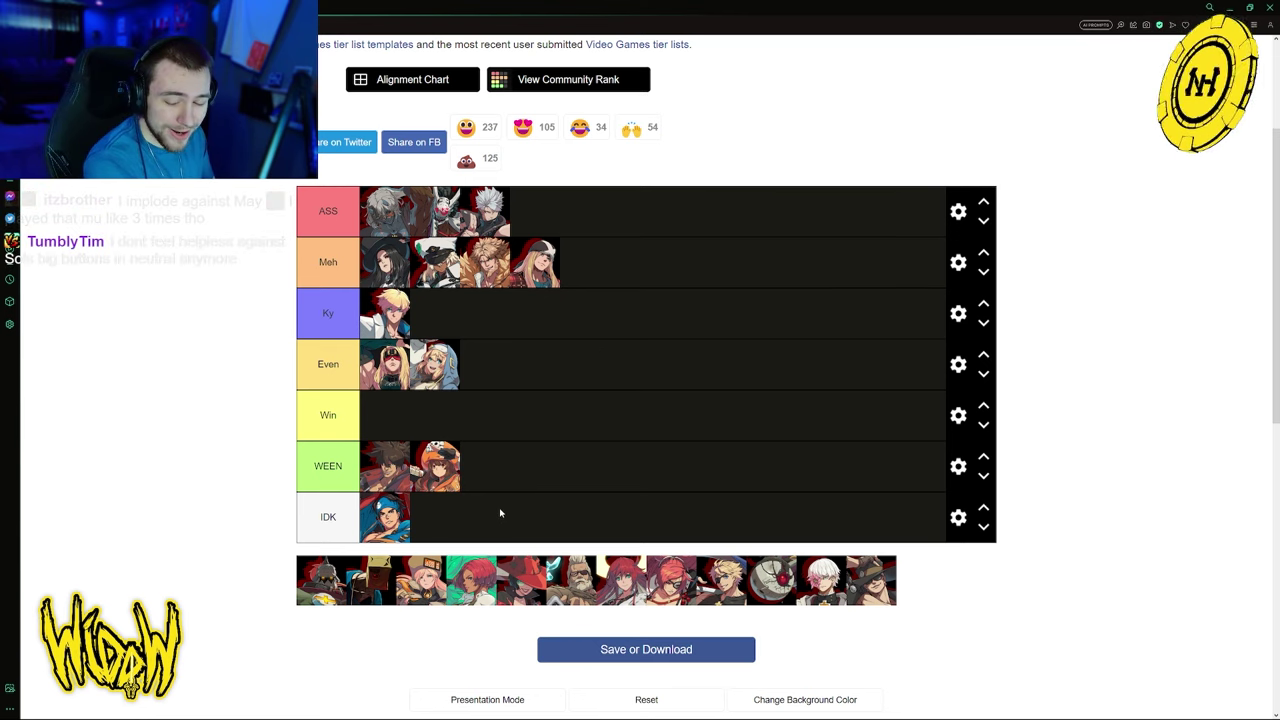
left_click_drag(320, 580, 385, 415)
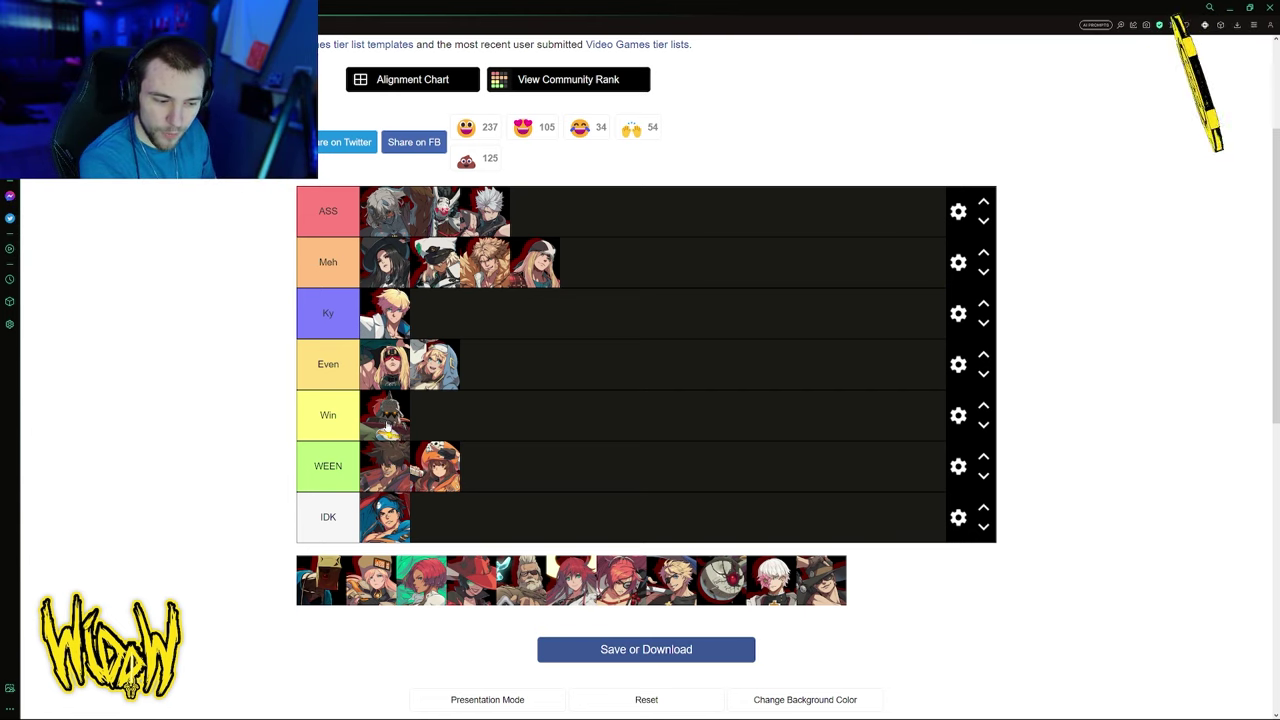
Move the box-headed character from the pool, via IDK, to the end of Meh
left_click_drag(390, 425, 516, 443)
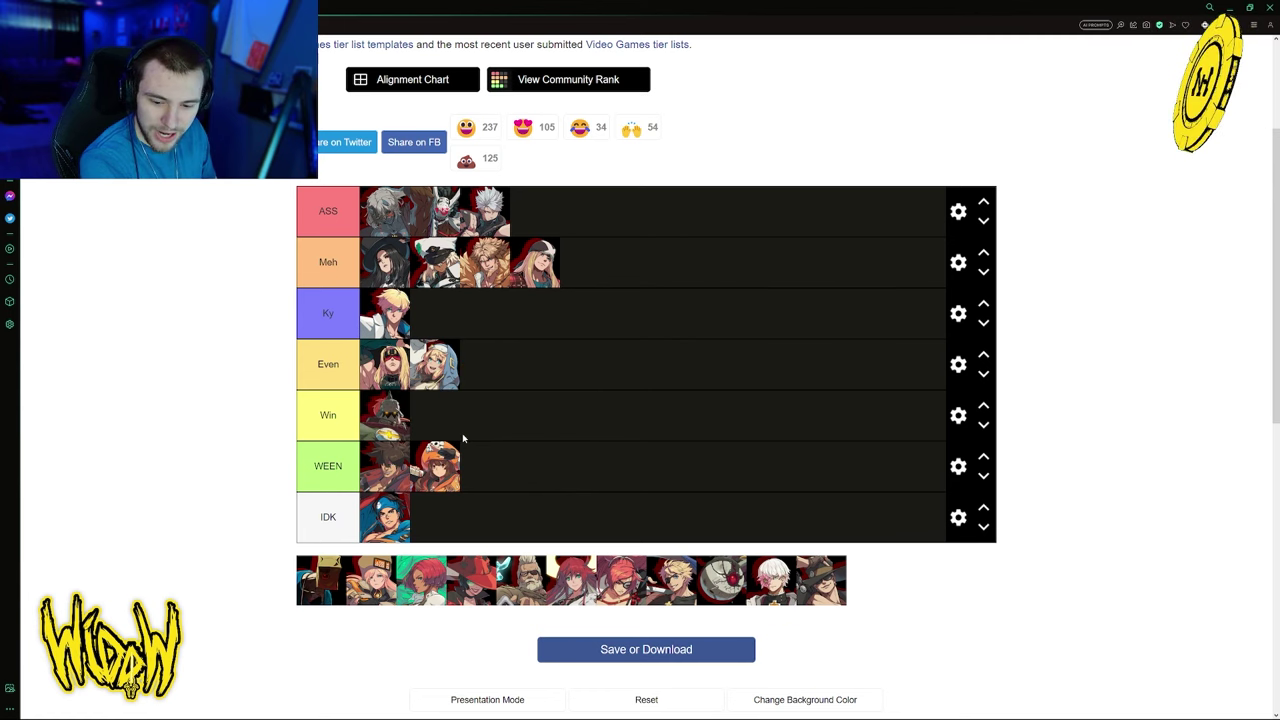
left_click_drag(338, 590, 447, 532)
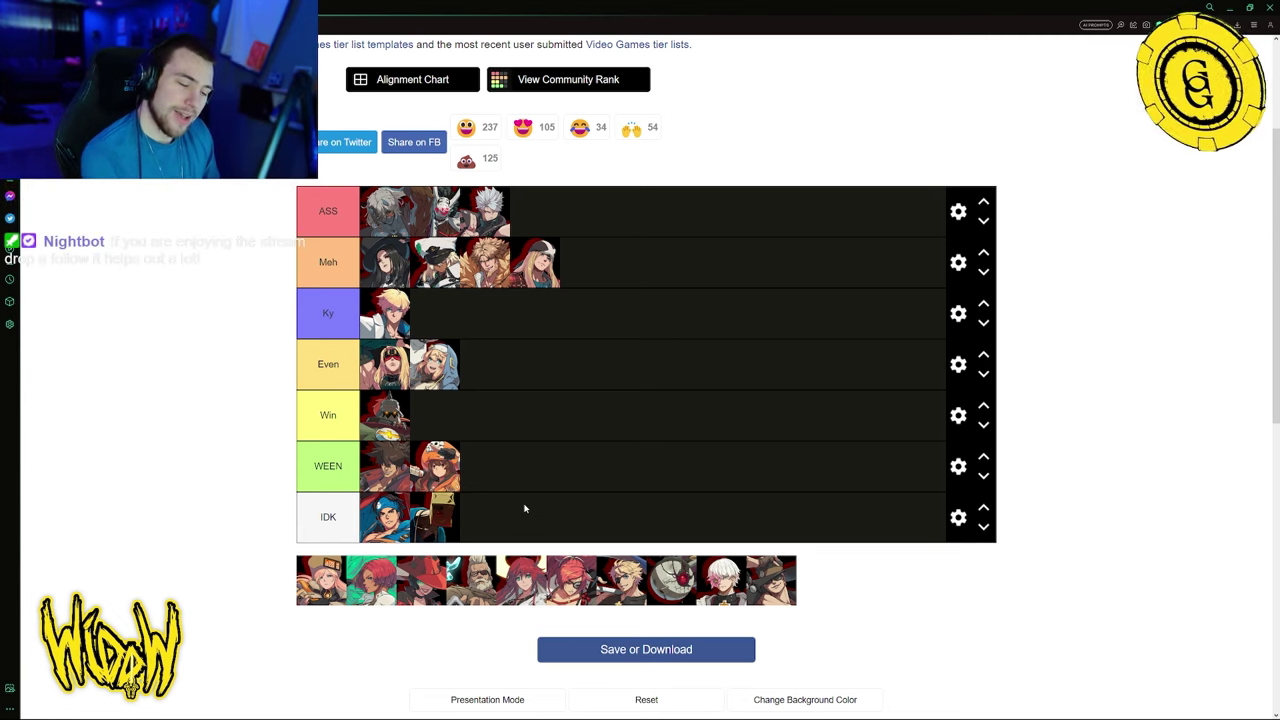
mouse_move(445, 526)
left_mouse_down()
mouse_move(503, 372)
mouse_move(594, 273)
mouse_move(451, 524)
left_mouse_up()
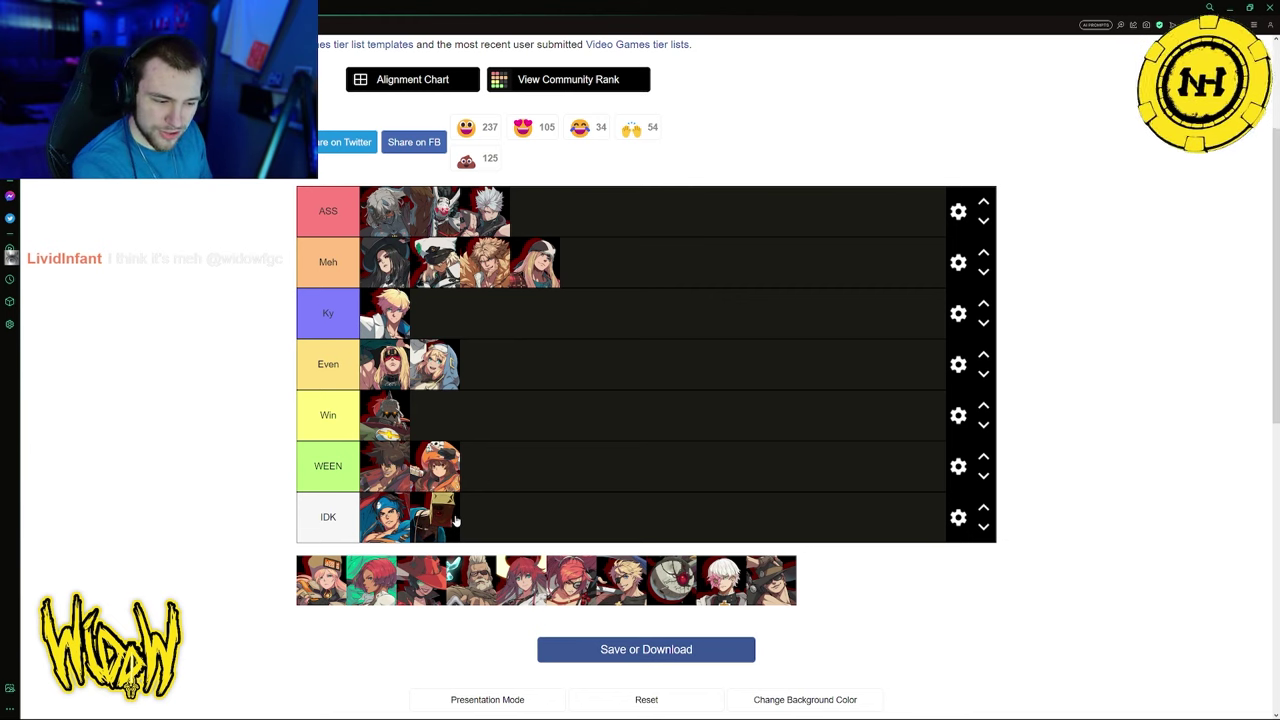
left_click_drag(450, 522, 585, 392)
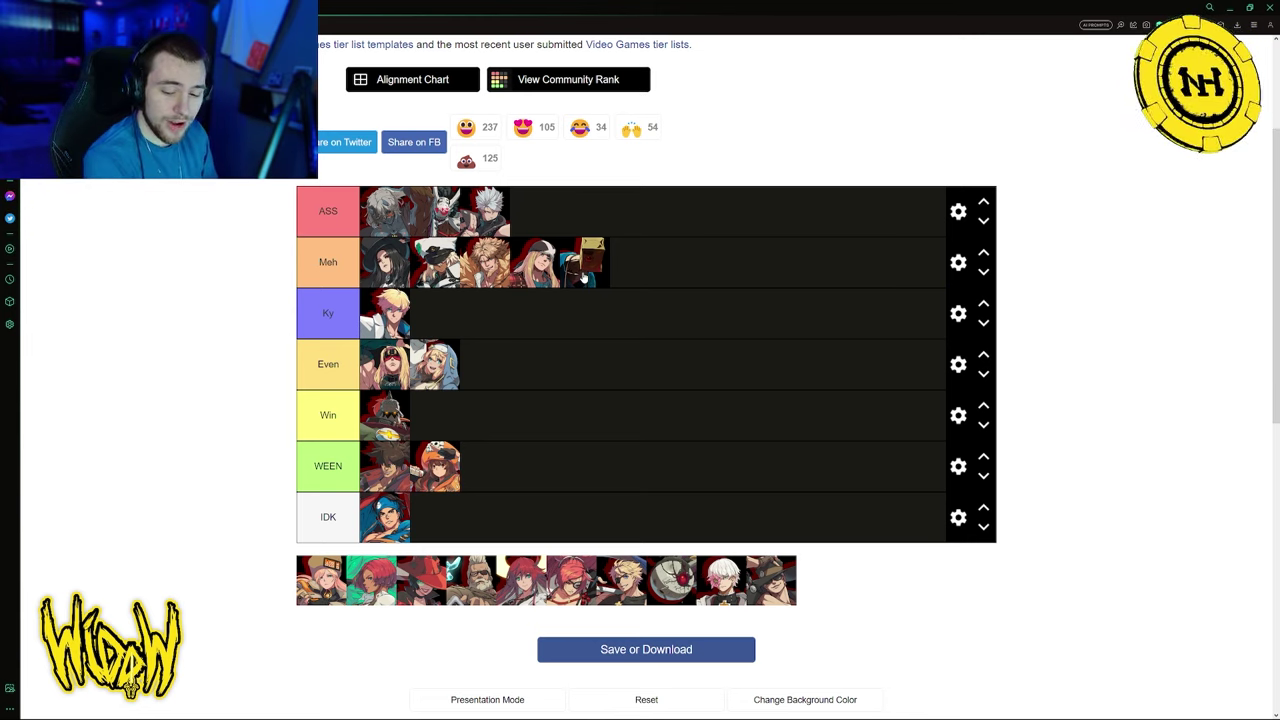
Rank the blonde capped and green-backdrop red-haired characters in Even, red-hat in Win, bearded in WEEN
left_click_drag(321, 580, 636, 278)
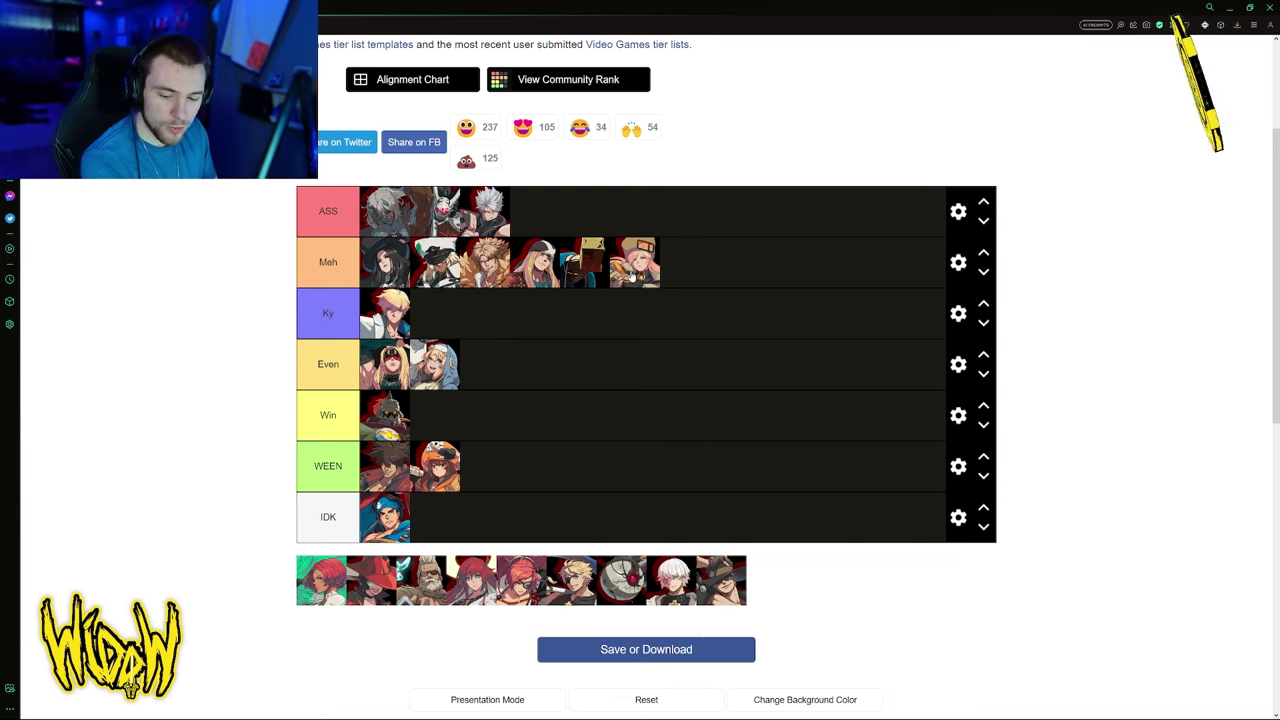
left_click_drag(631, 278, 562, 366)
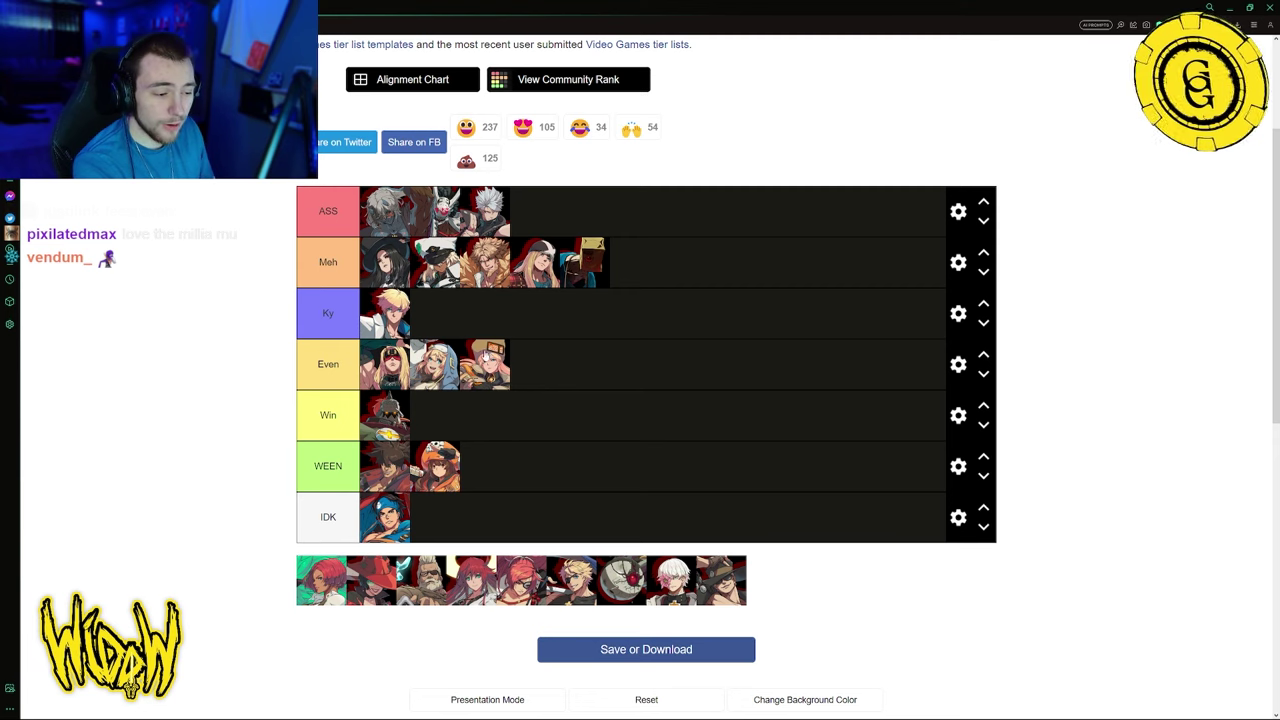
left_click_drag(321, 580, 524, 388)
left_click_drag(336, 590, 446, 440)
left_click_drag(312, 598, 486, 490)
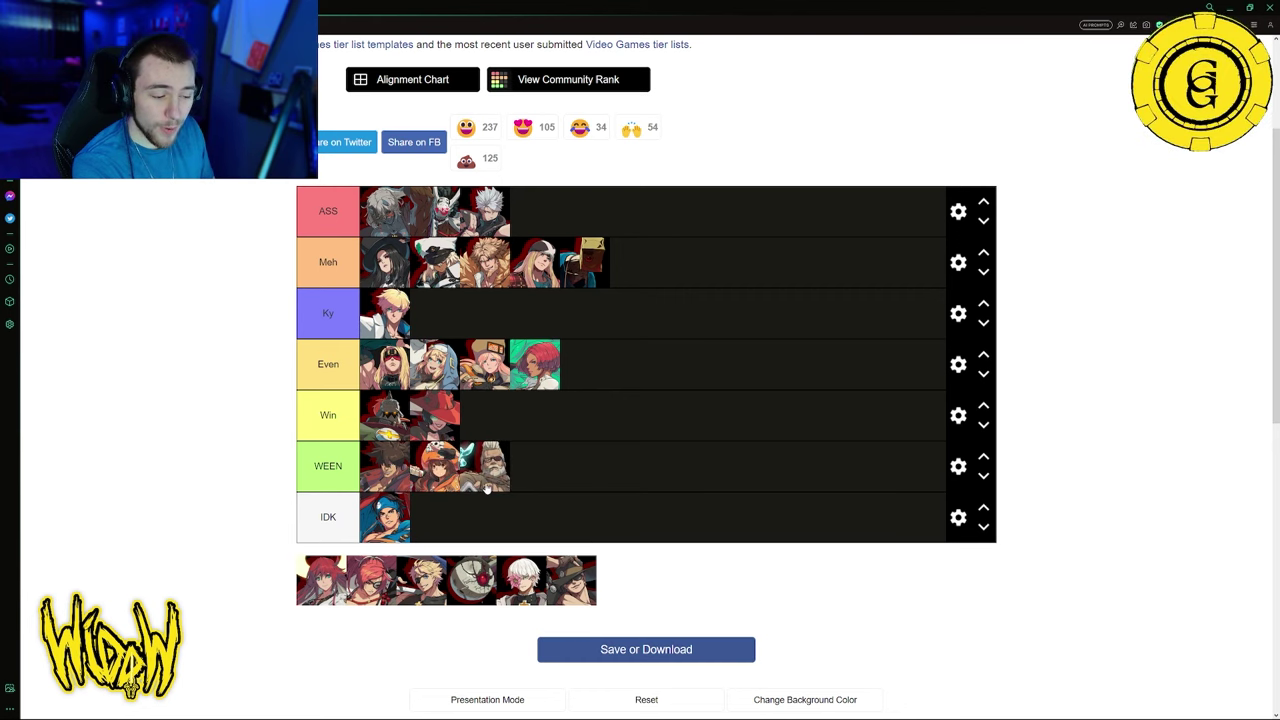
mouse_move(440, 418)
left_mouse_down()
mouse_move(453, 430)
mouse_move(442, 385)
mouse_move(443, 418)
left_mouse_up()
left_click_drag(488, 462, 505, 483)
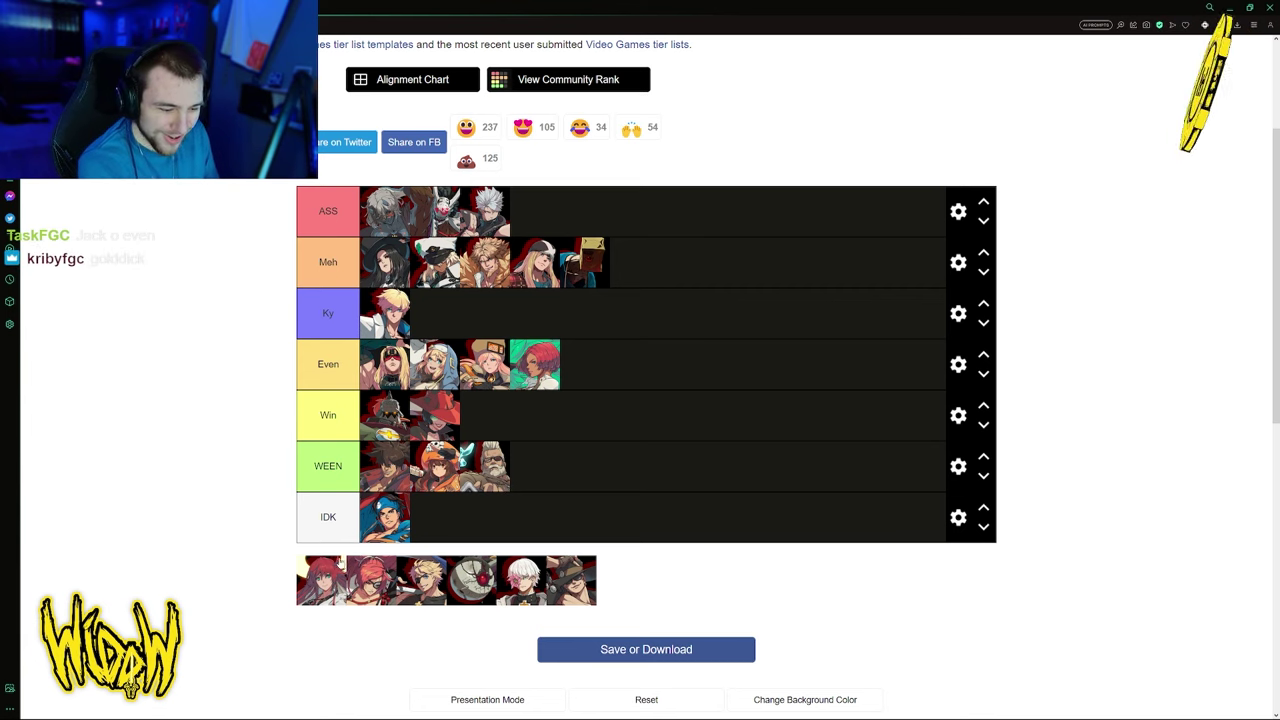
Put the red-haired woman and robot in WEEN; eyepatched, white-haired and hat-wearing fighters in Win
left_click_drag(340, 563, 559, 489)
left_click_drag(320, 580, 485, 415)
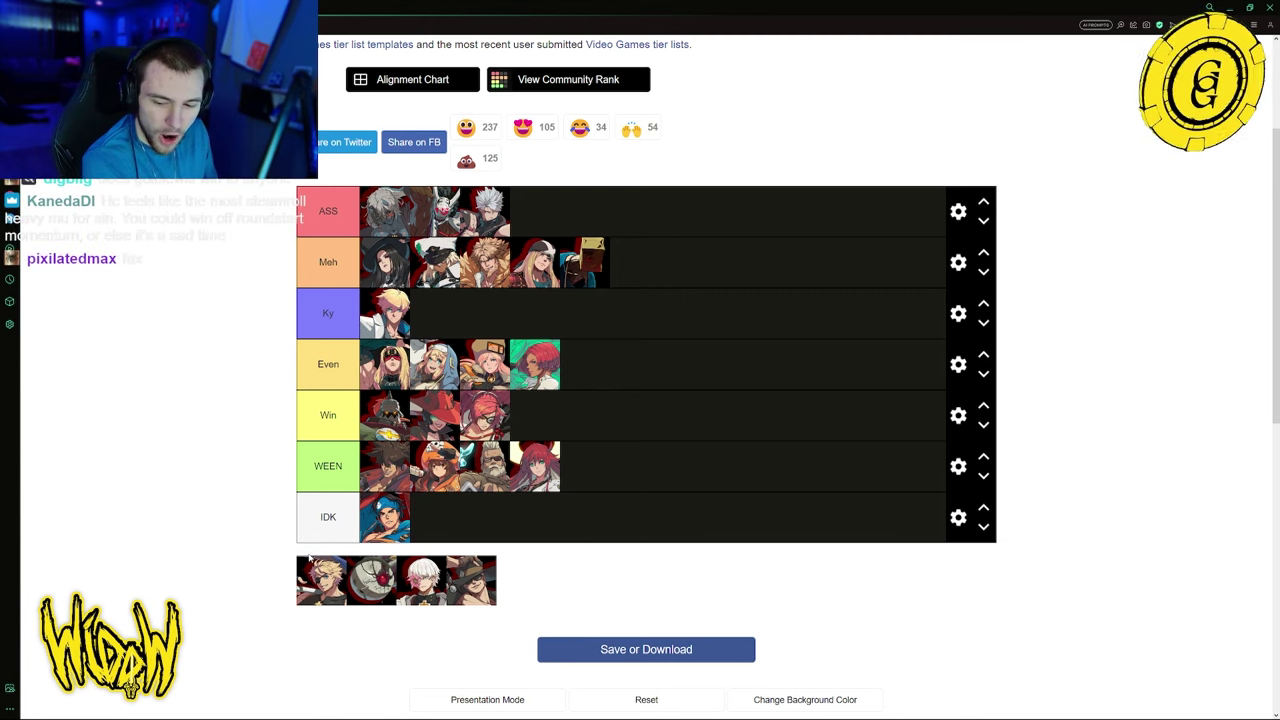
left_click_drag(310, 565, 592, 462)
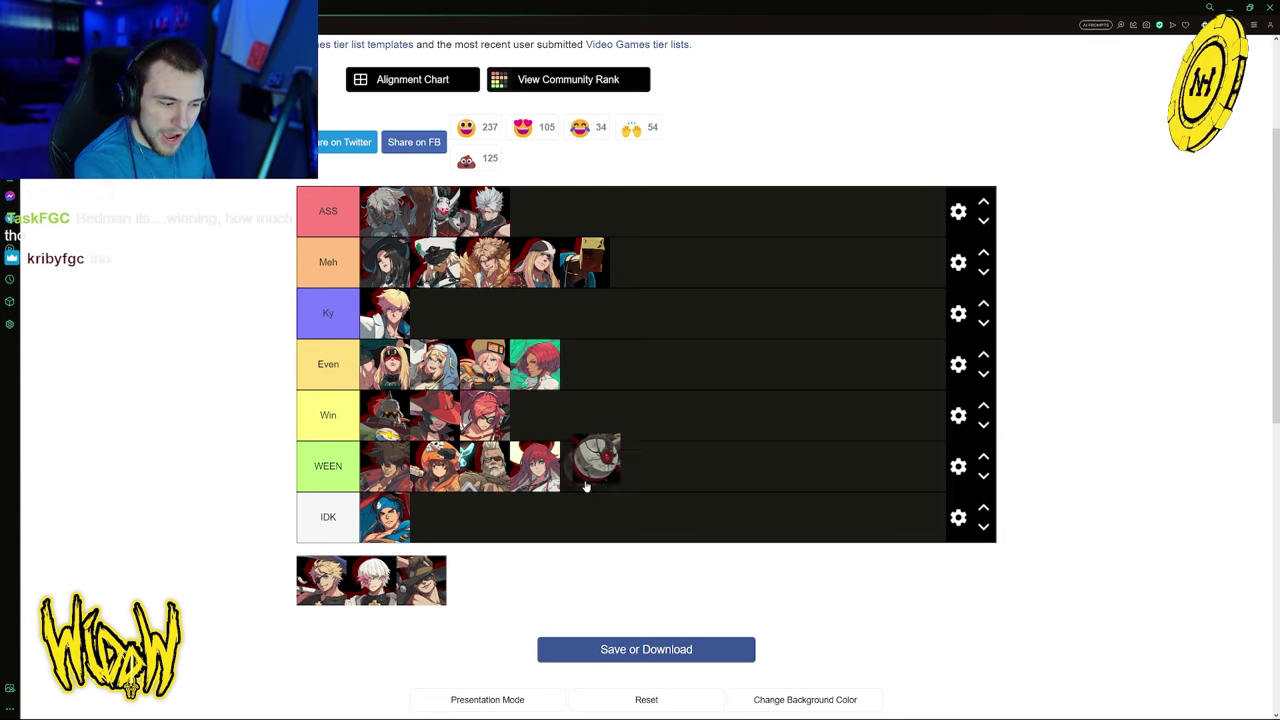
left_click_drag(369, 588, 545, 418)
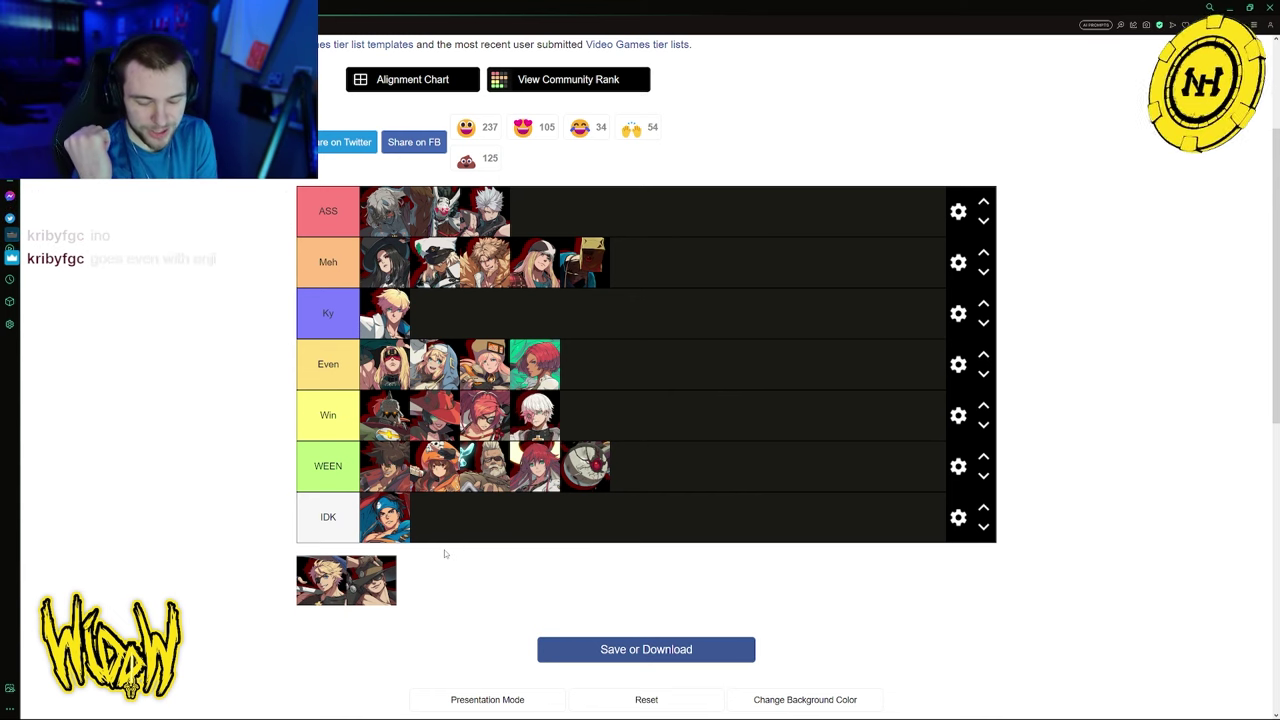
left_click_drag(383, 580, 655, 433)
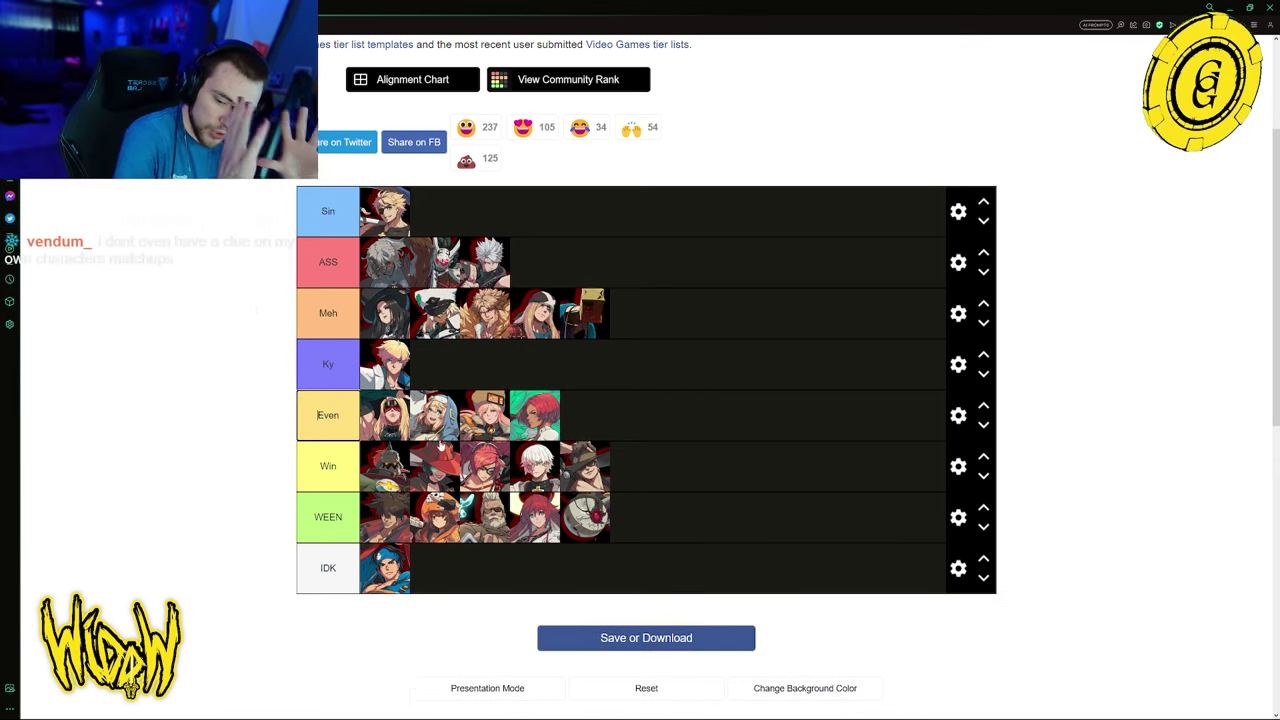
Rename the Ky tier label to '!Faust'
left_click(345, 364)
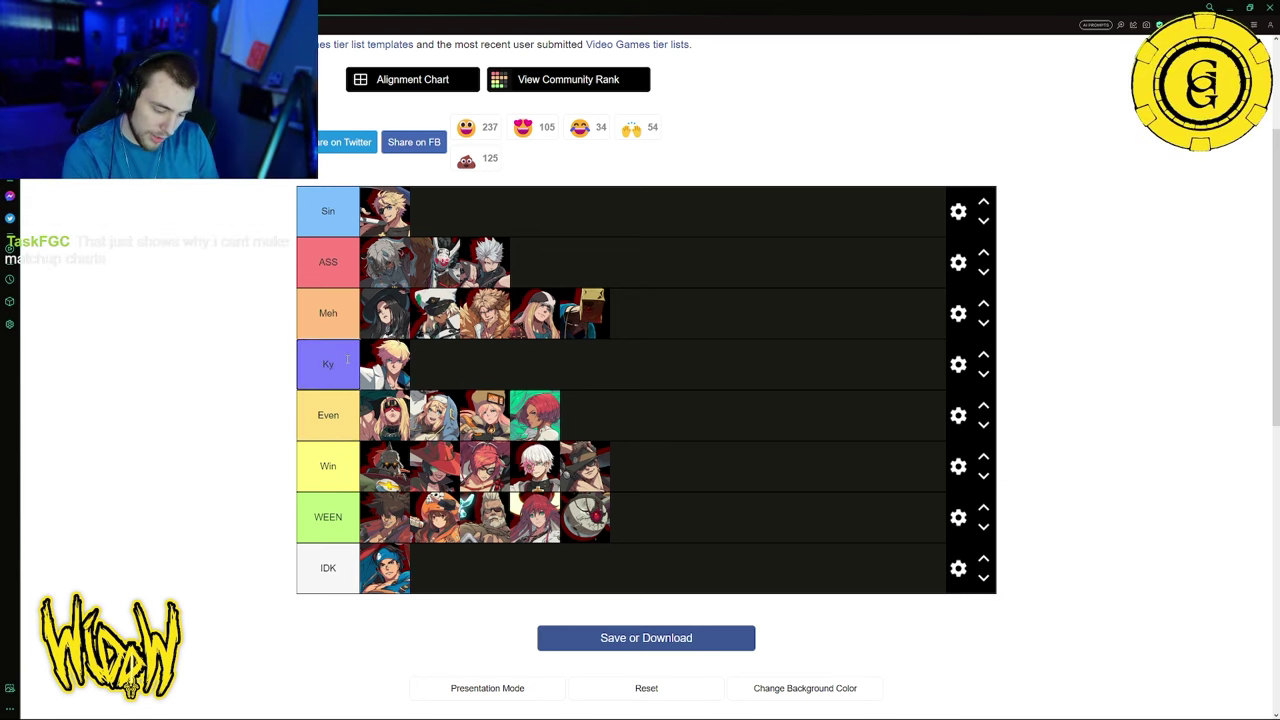
type("!Fa")
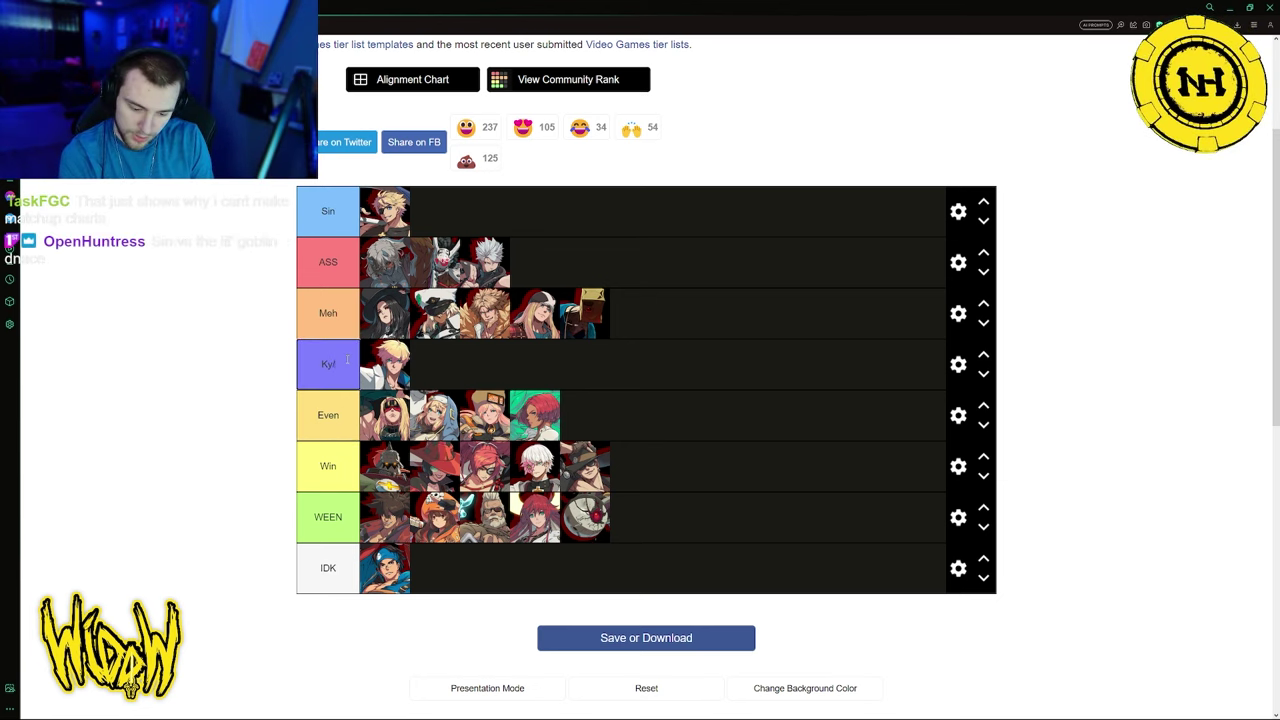
type("ust")
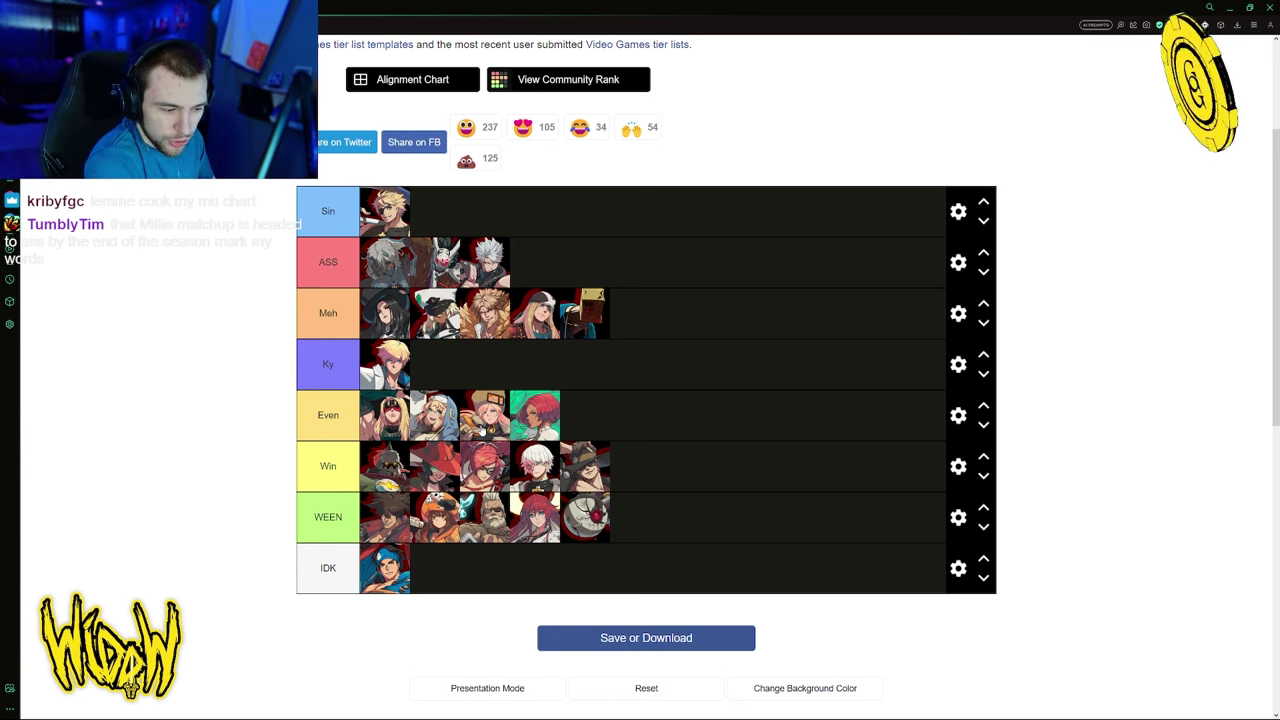
mouse_move(535, 415)
left_mouse_down()
mouse_move(630, 463)
mouse_move(537, 416)
mouse_move(552, 412)
mouse_move(492, 415)
mouse_move(540, 421)
left_mouse_up()
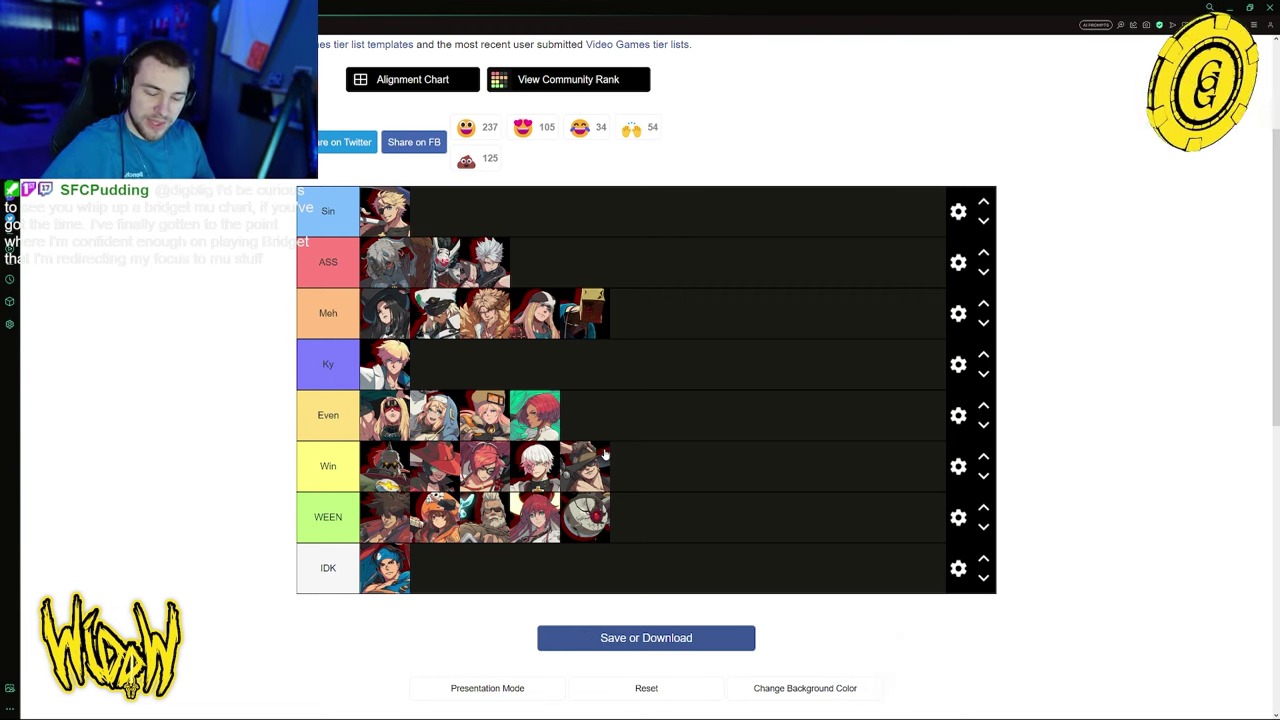
left_click_drag(446, 408, 430, 430)
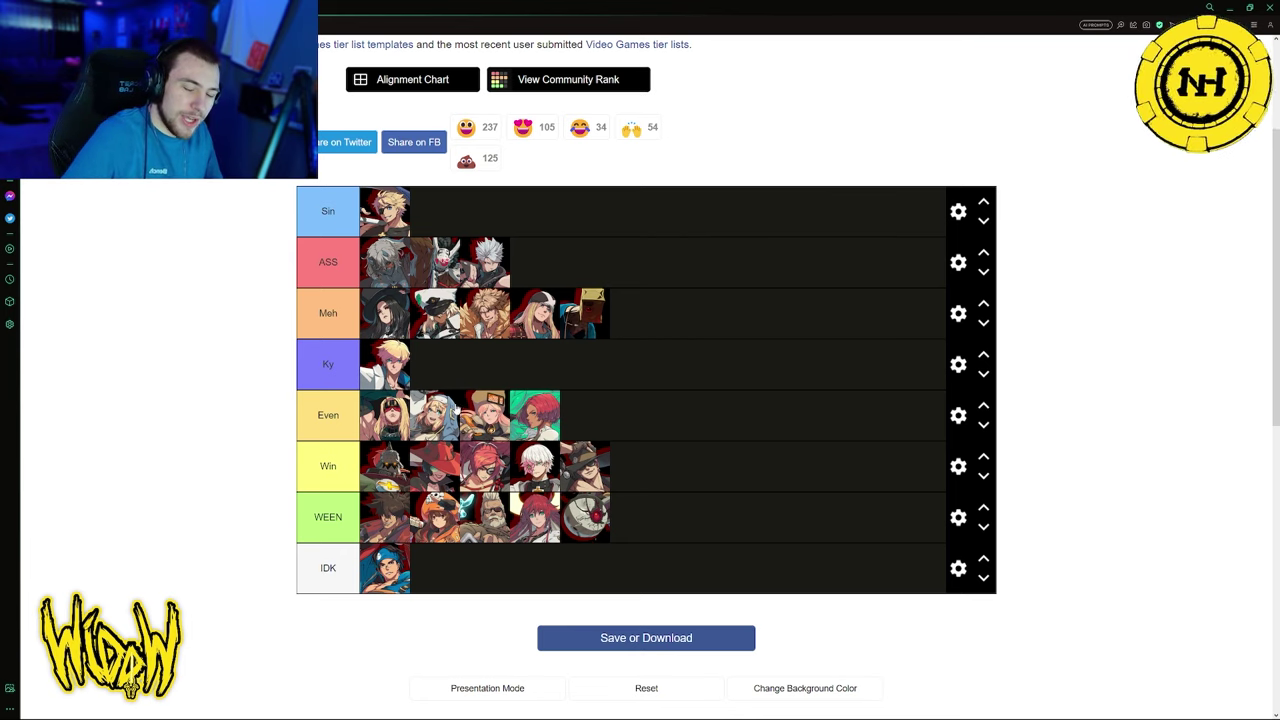
left_click_drag(450, 408, 554, 420)
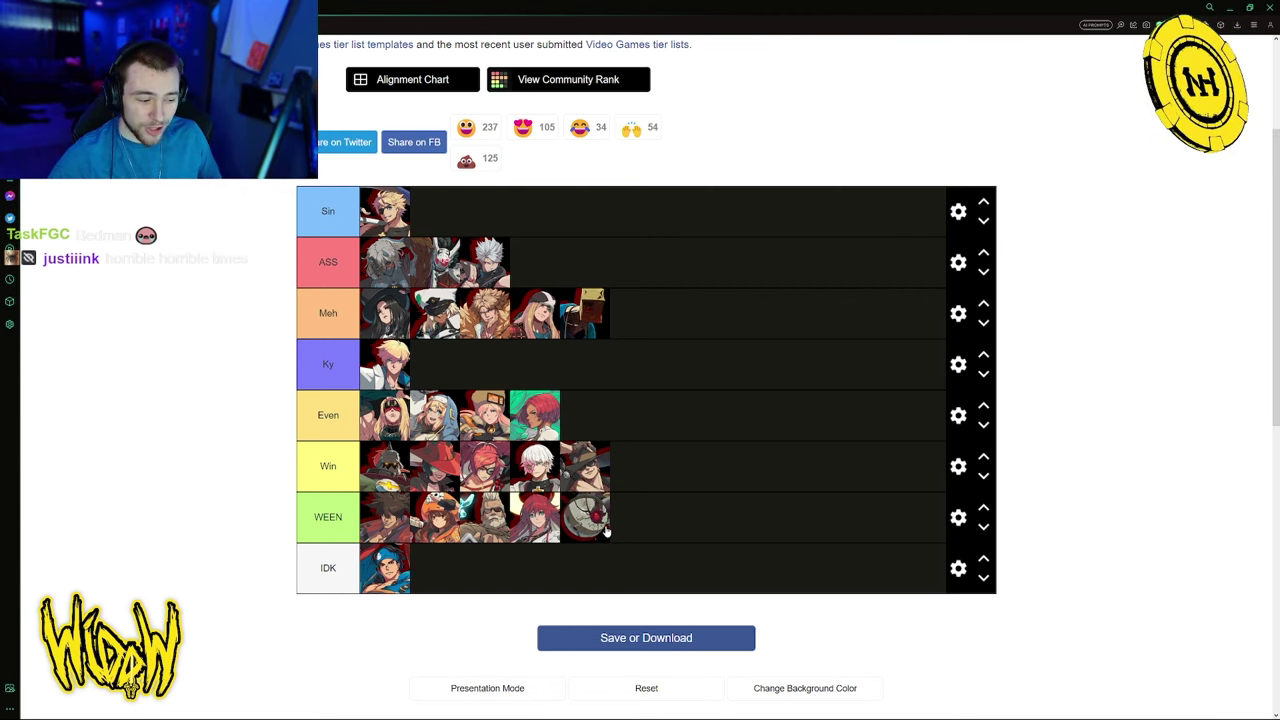
mouse_move(596, 536)
left_mouse_down()
mouse_move(606, 542)
mouse_move(607, 527)
left_mouse_up()
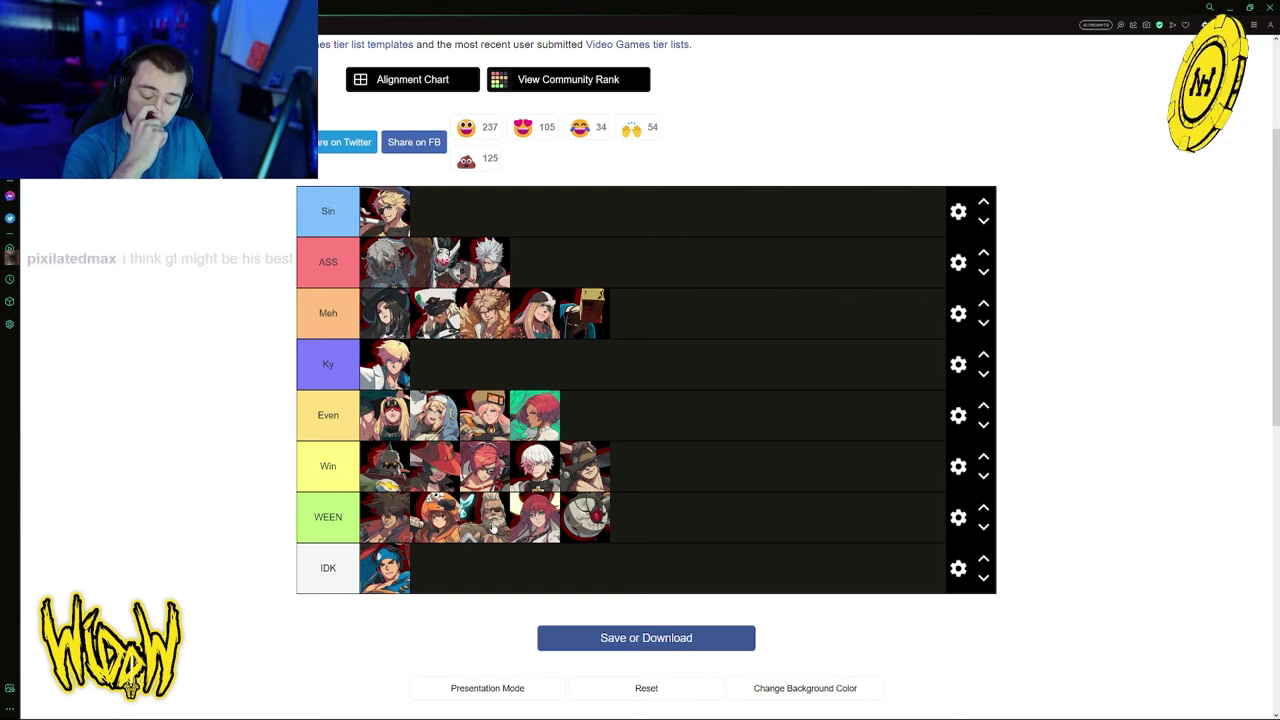
mouse_move(390, 518)
left_mouse_down()
mouse_move(432, 528)
mouse_move(360, 515)
mouse_move(385, 518)
left_mouse_up()
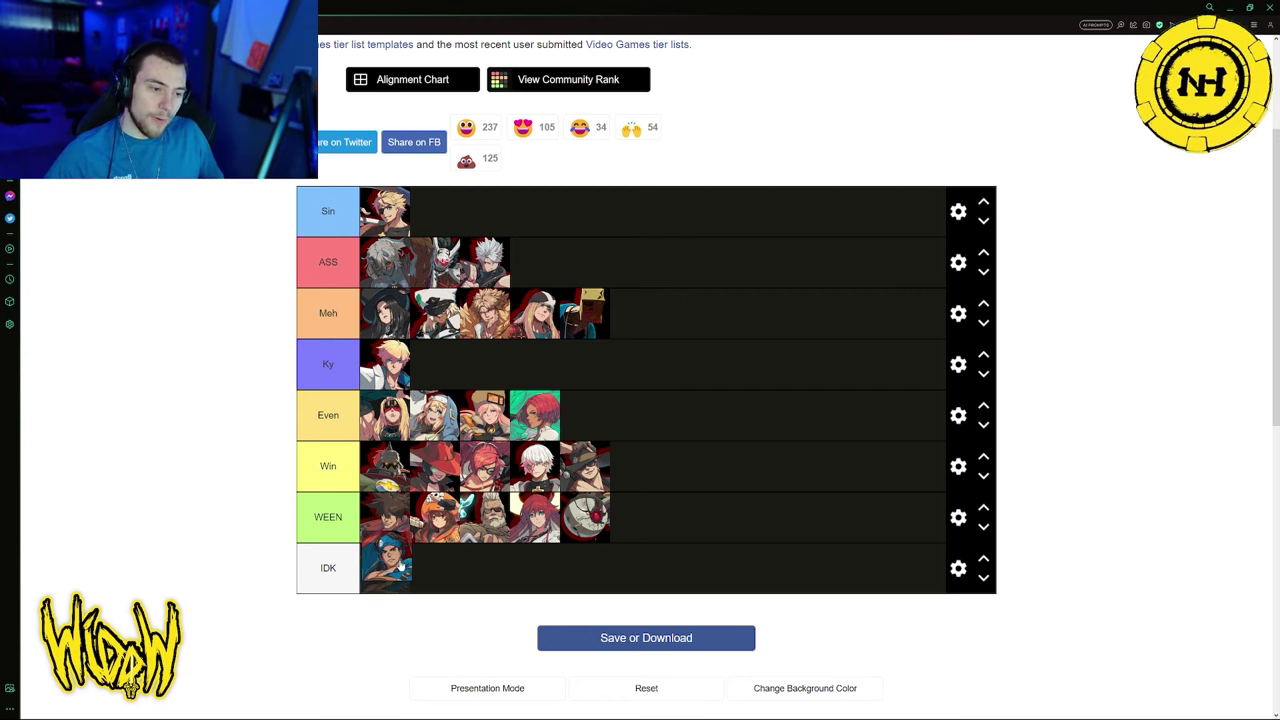
mouse_move(390, 578)
left_mouse_down()
mouse_move(697, 480)
mouse_move(673, 290)
mouse_move(500, 520)
mouse_move(400, 565)
left_mouse_up()
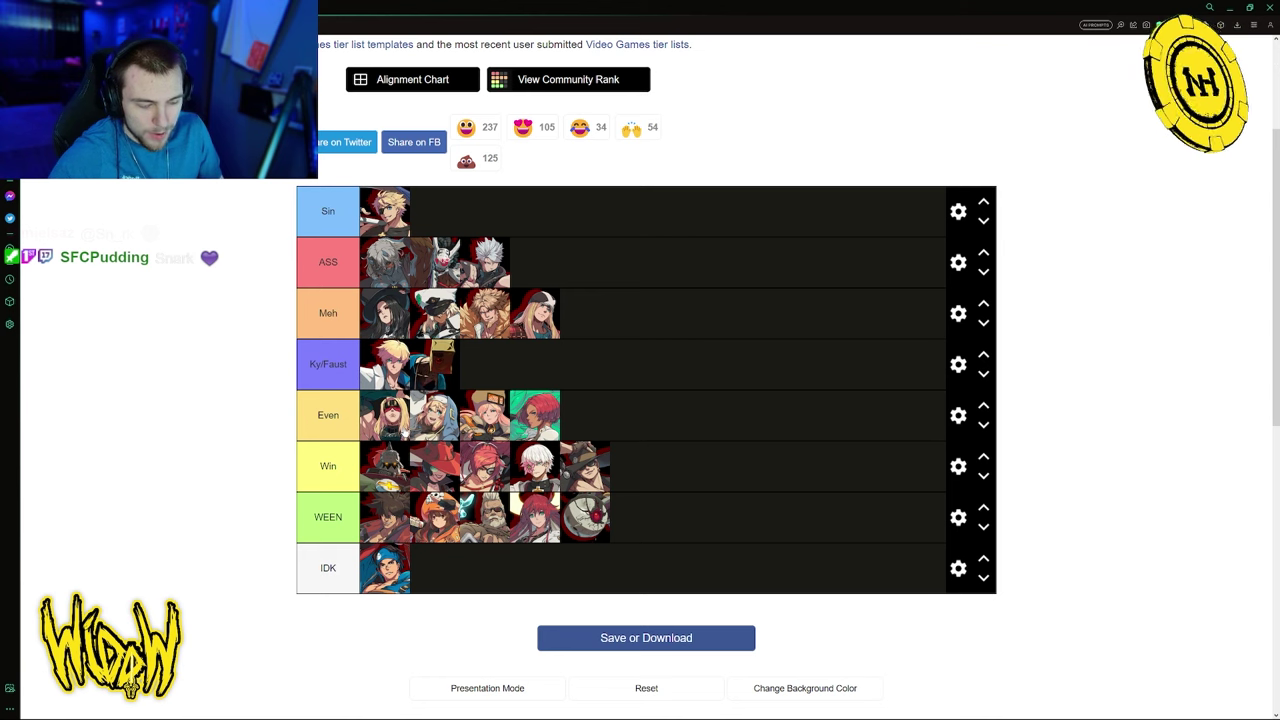
mouse_move(470, 425)
left_mouse_down()
mouse_move(470, 477)
mouse_move(440, 418)
mouse_move(461, 421)
left_mouse_up()
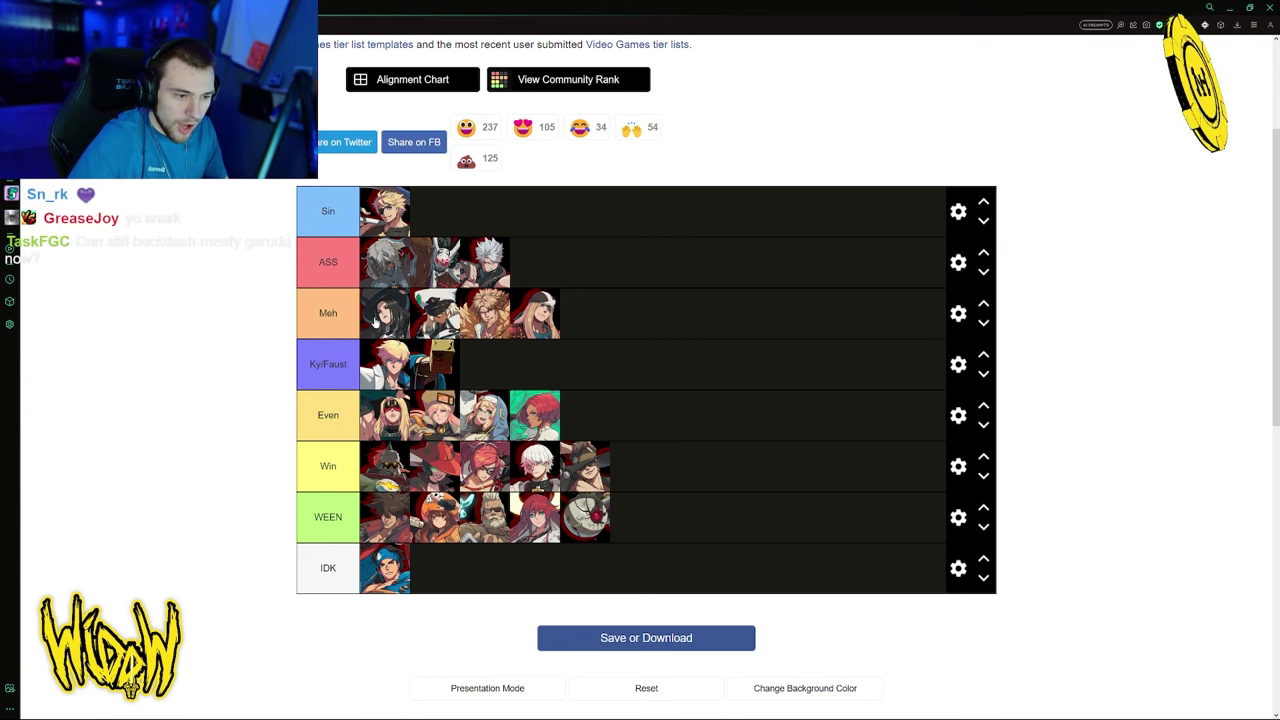
left_click_drag(432, 258, 455, 305)
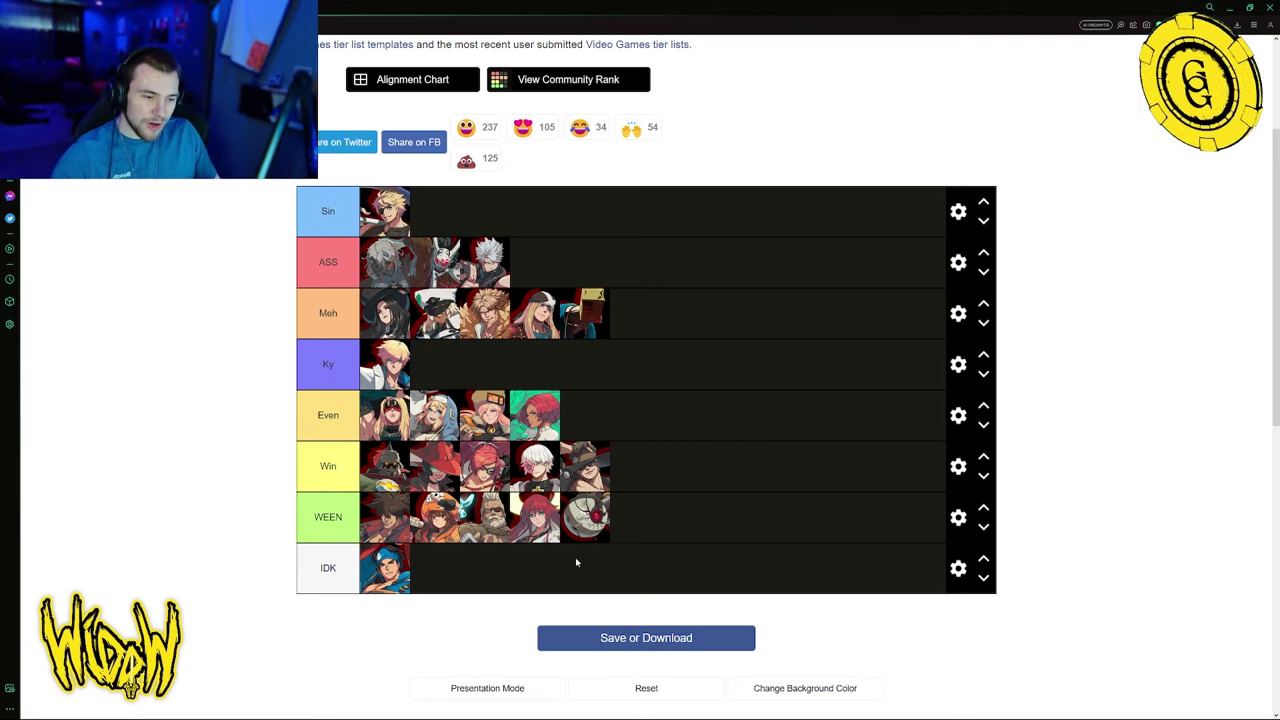